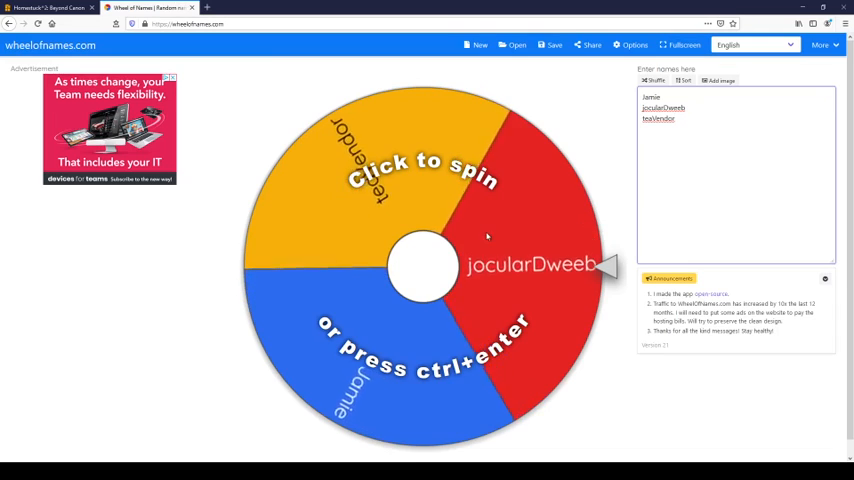
Step: Spin the three-name wheel for a voice actor and return to the Homestuck^2 Chapter 7 page
left_click(487, 236)
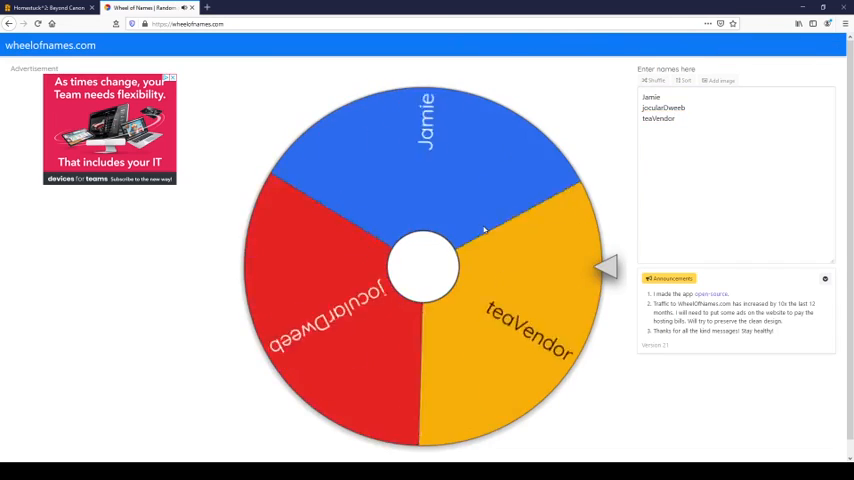
left_click(48, 7)
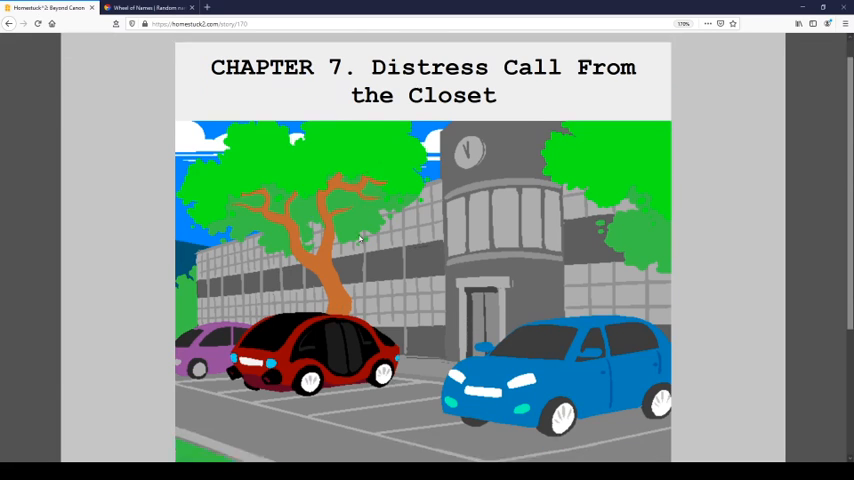
scroll(350, 400, "down", 5)
Step: Advance the story to page 171 via the (==>) link and read the phone-call dialogue
left_click(276, 318)
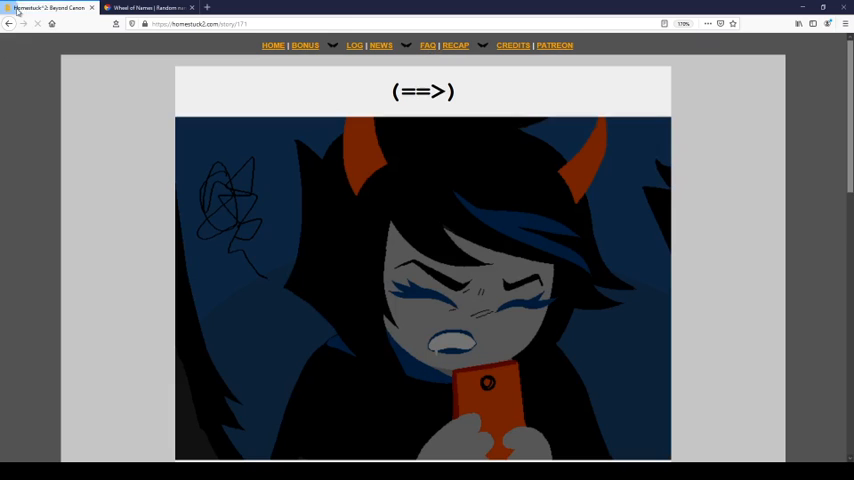
scroll(311, 232, "down", 5)
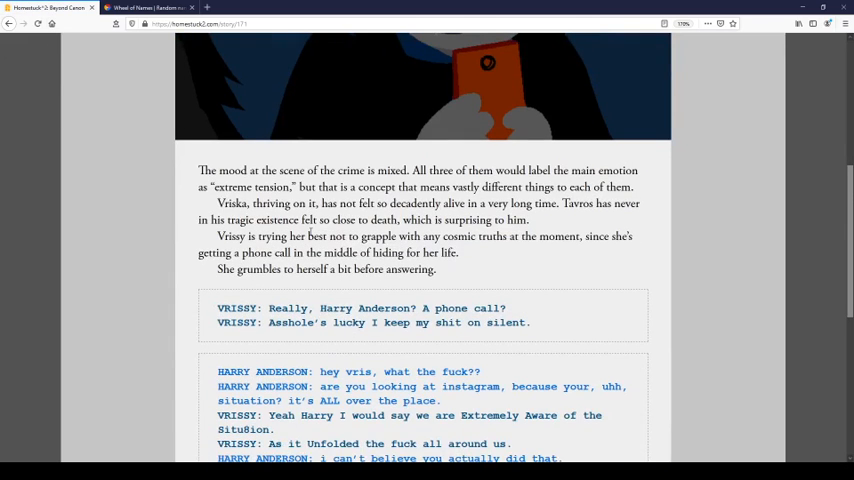
scroll(311, 232, "up", 5)
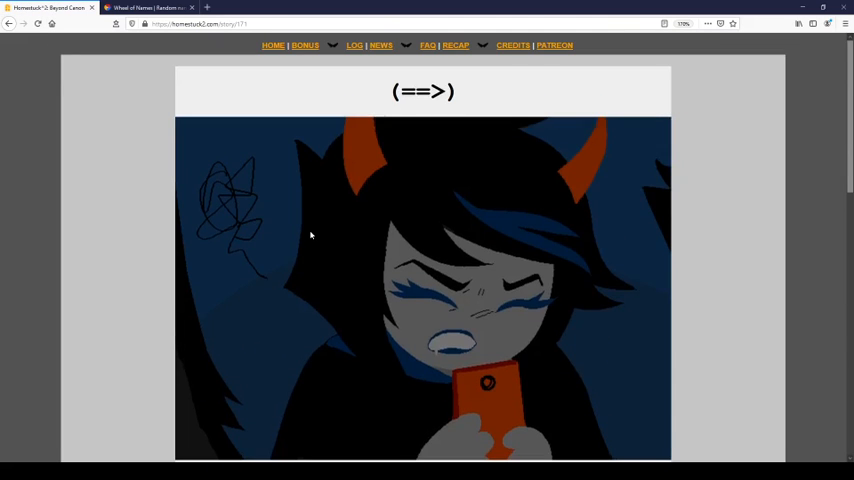
scroll(311, 234, "down", 5)
scroll(425, 204, "down", 3)
scroll(425, 204, "down", 2)
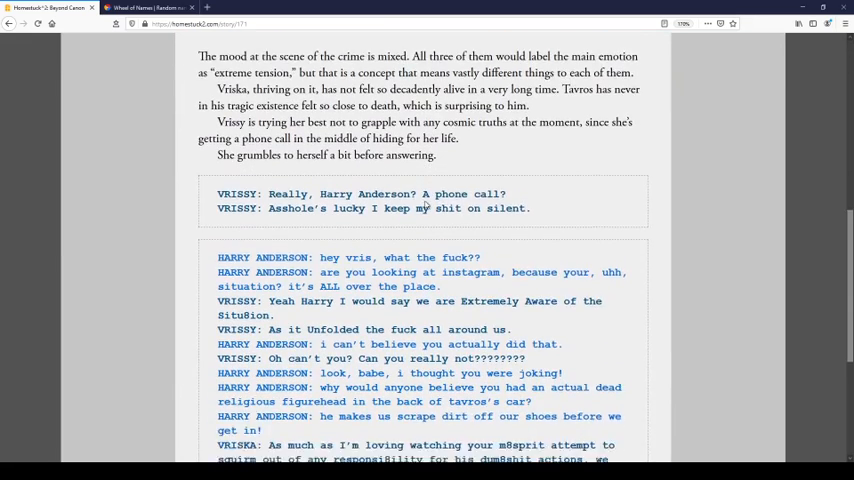
scroll(425, 204, "down", 1)
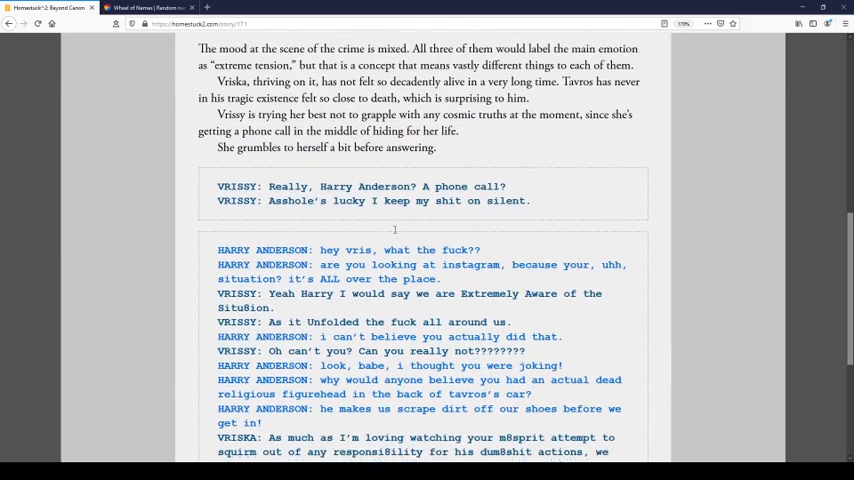
scroll(425, 204, "up", 2)
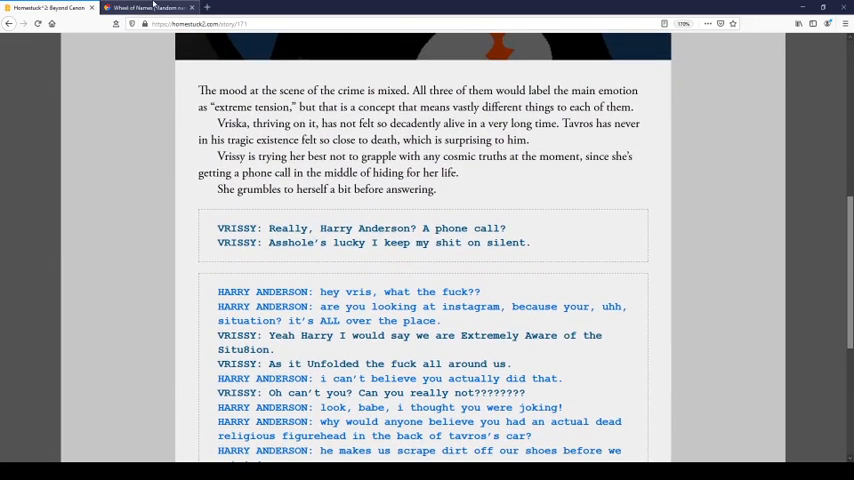
scroll(376, 333, "down", 5)
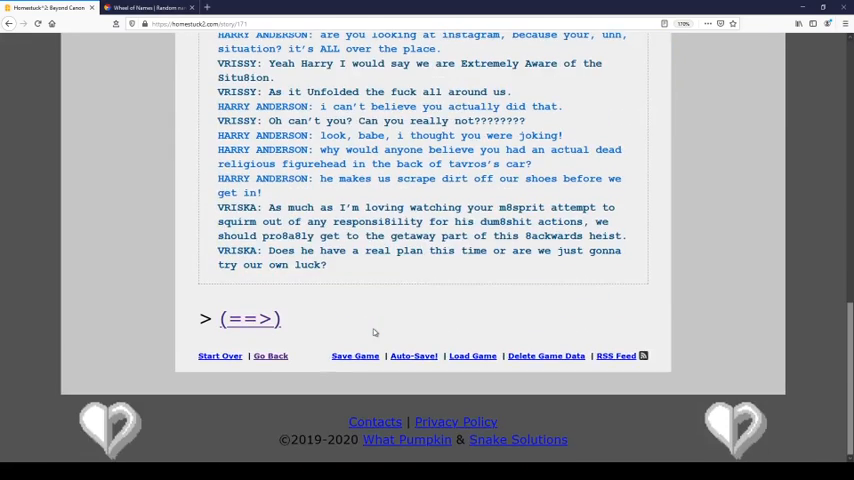
scroll(373, 327, "up", 4)
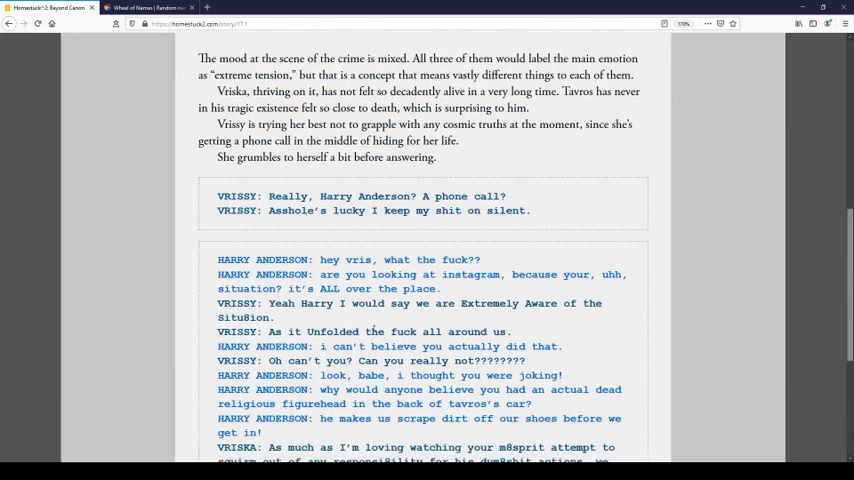
scroll(388, 320, "up", 2)
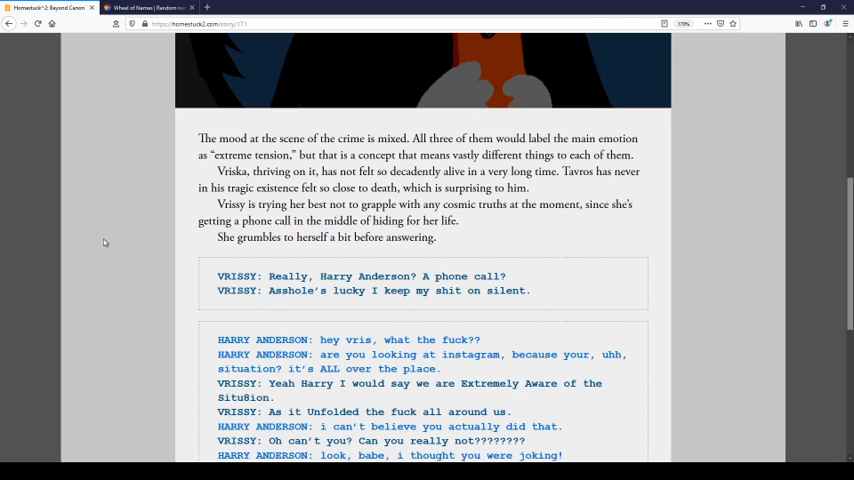
scroll(104, 242, "down", 2)
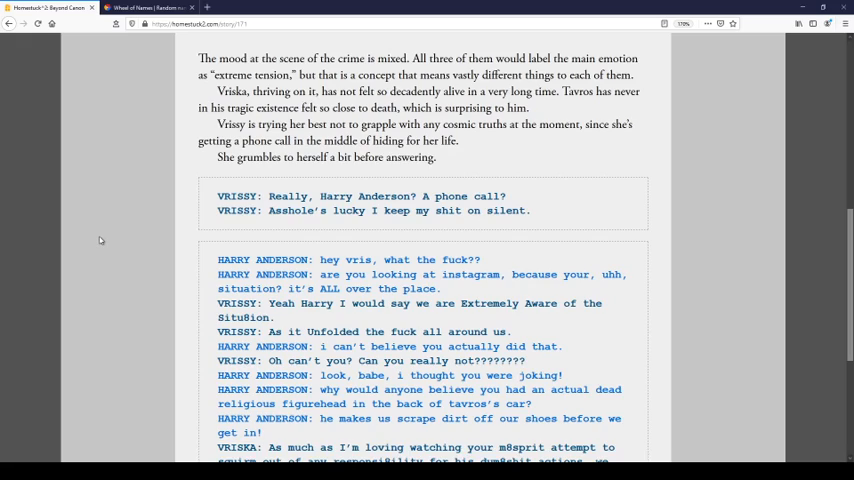
scroll(100, 240, "down", 2)
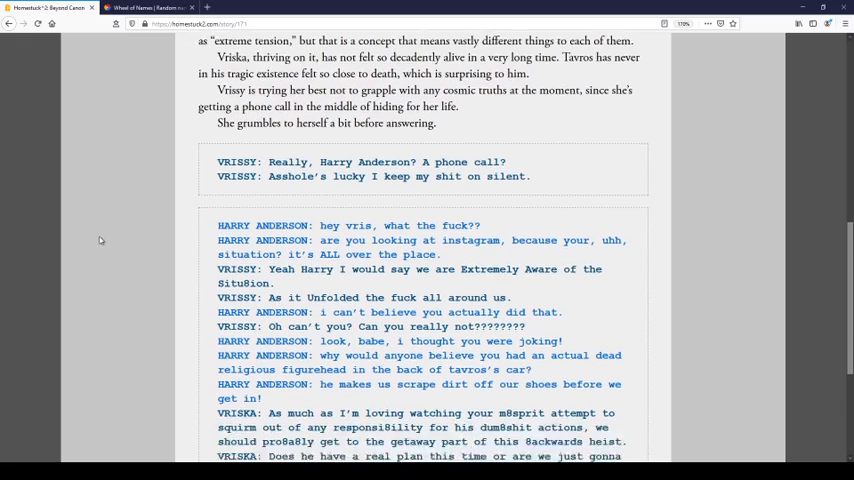
left_click(130, 8)
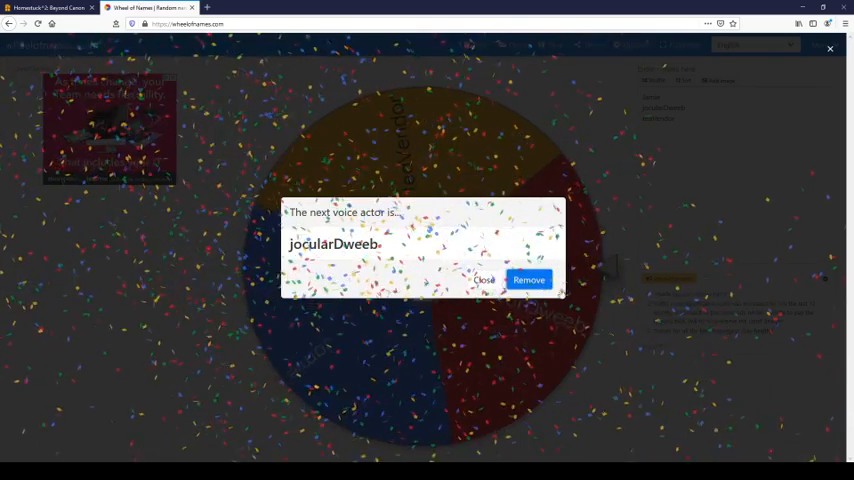
left_click(484, 280)
left_click(379, 224)
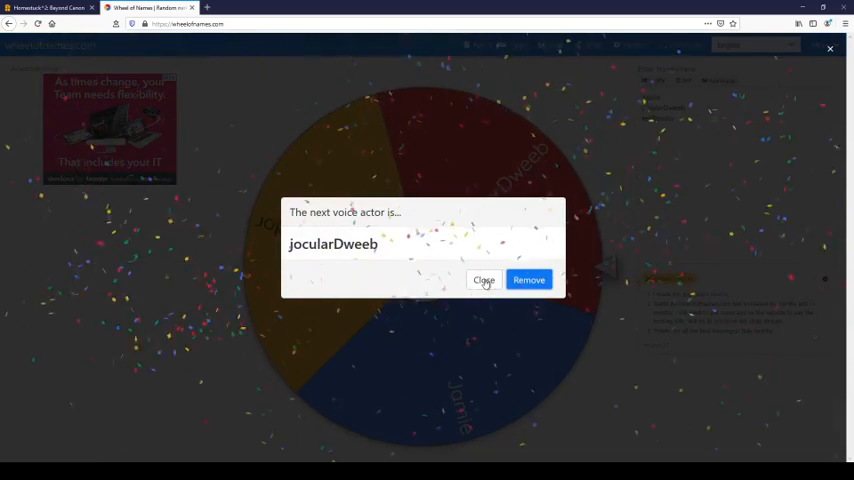
left_click(485, 281)
left_click(381, 270)
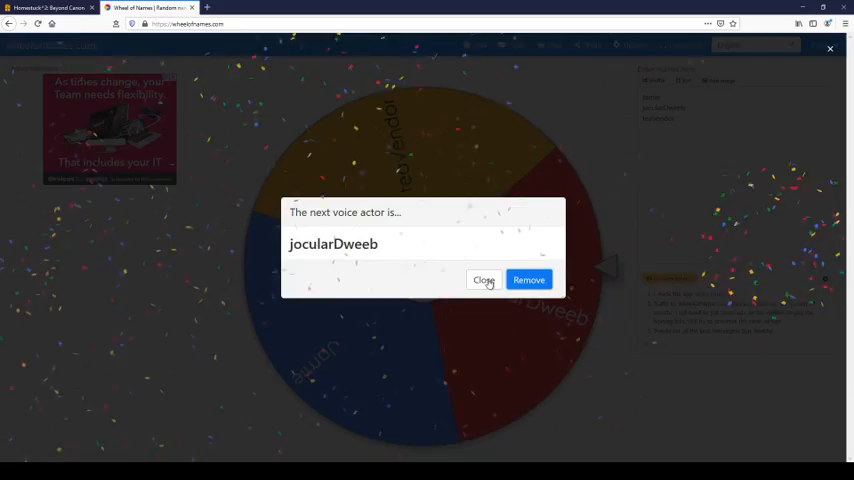
left_click(487, 281)
left_click(410, 256)
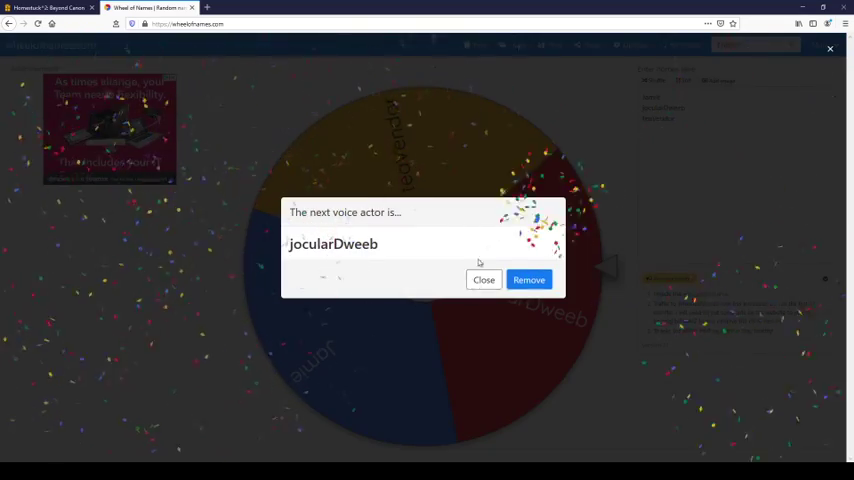
left_click(483, 279)
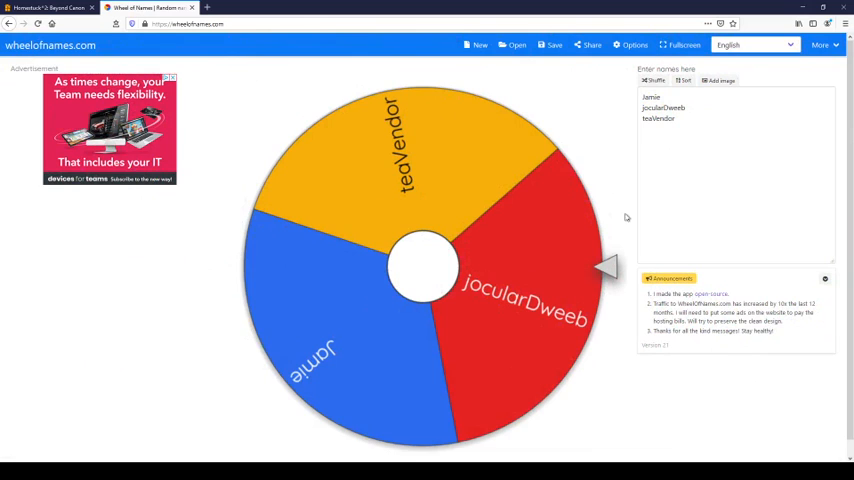
Step: In the wheel's Options, lengthen the During-spin Spin time slightly and save with OK
left_click(628, 44)
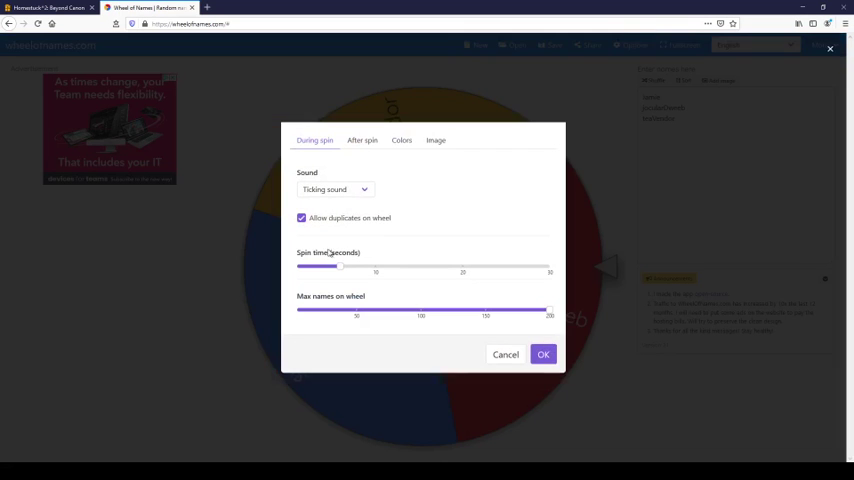
left_click(362, 140)
left_click(314, 140)
left_click_drag(336, 266, 348, 262)
left_click(543, 355)
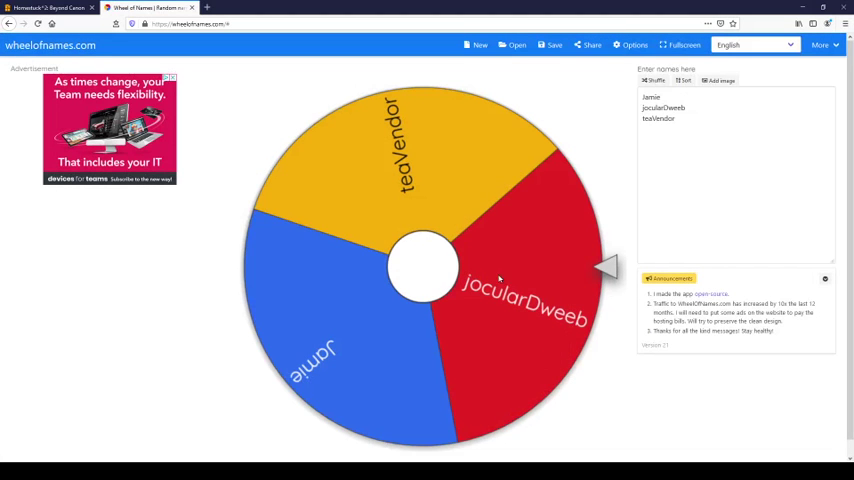
Step: Spin the wheel three times, dismissing each winner, then return to Homestuck^2 page 171
left_click(448, 256)
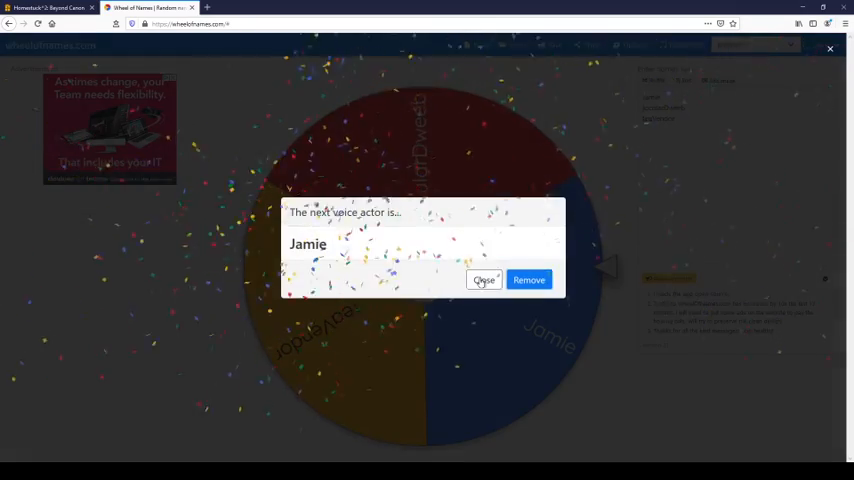
left_click(483, 279)
left_click(435, 257)
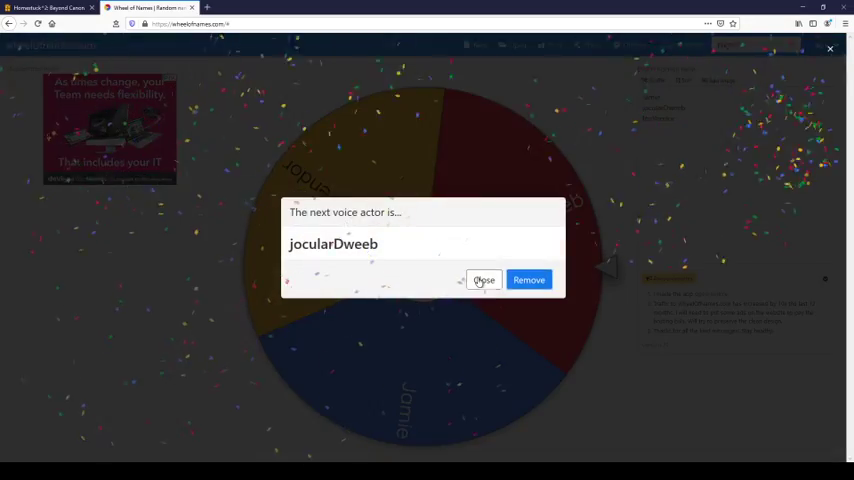
left_click(484, 280)
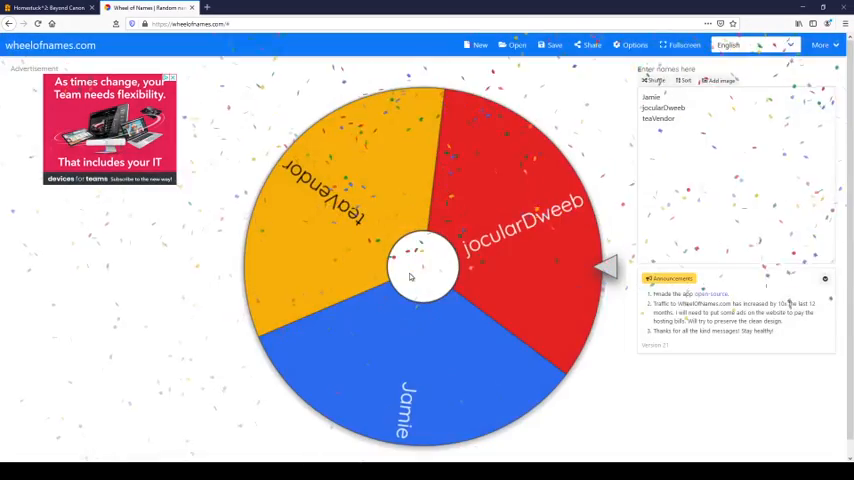
left_click(411, 272)
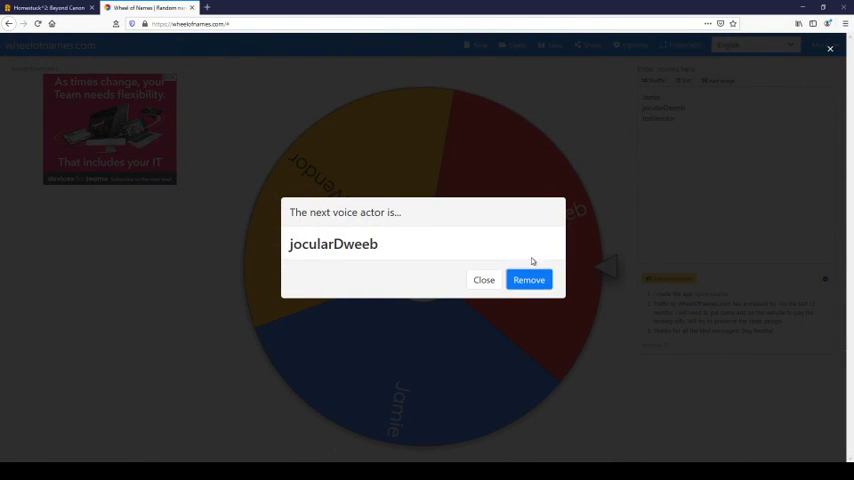
left_click(483, 280)
key("ctrl+shift+Tab")
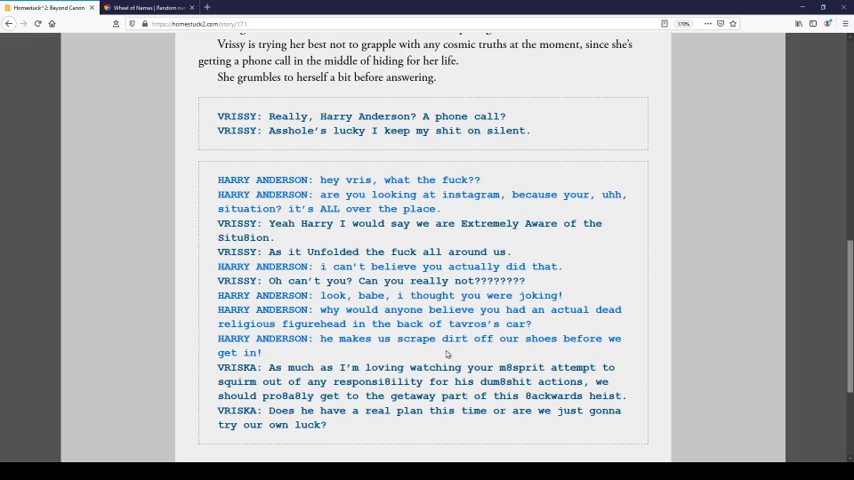
scroll(447, 354, "down", 2)
scroll(447, 369, "down", 1)
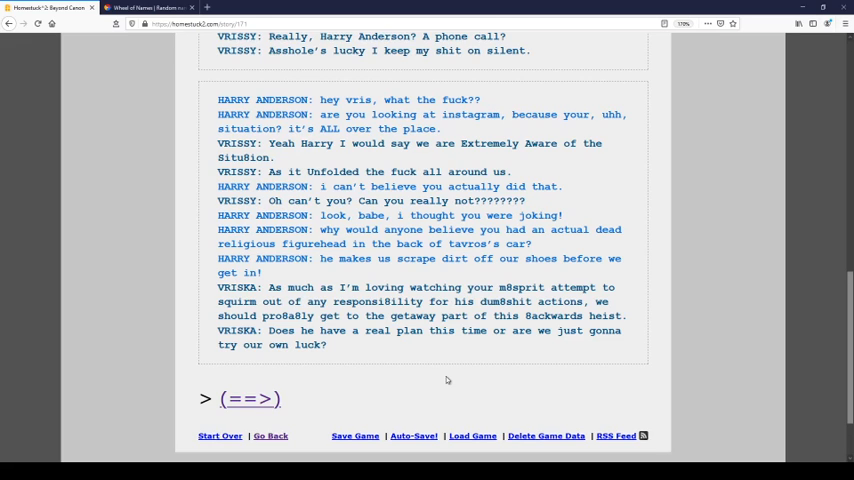
Step: Advance from story/171 to page 172 via the (==>) link
left_click(258, 400)
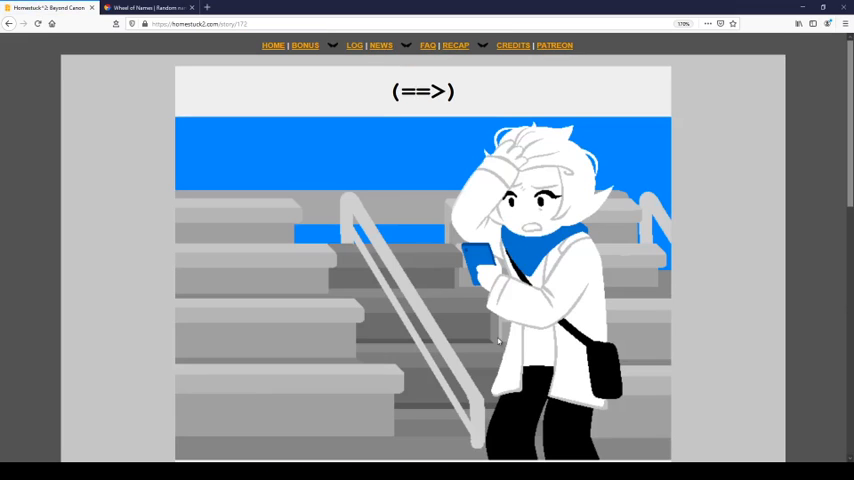
scroll(498, 341, "down", 5)
scroll(498, 341, "down", 2)
left_click(148, 7)
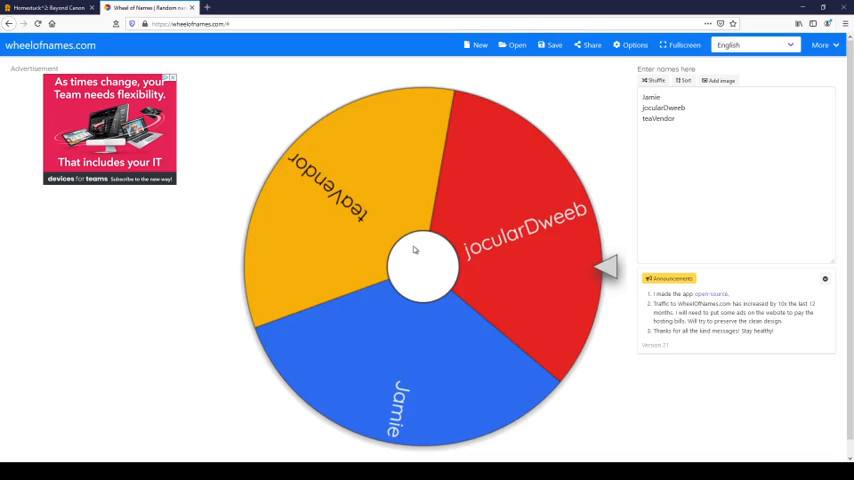
left_click(415, 250)
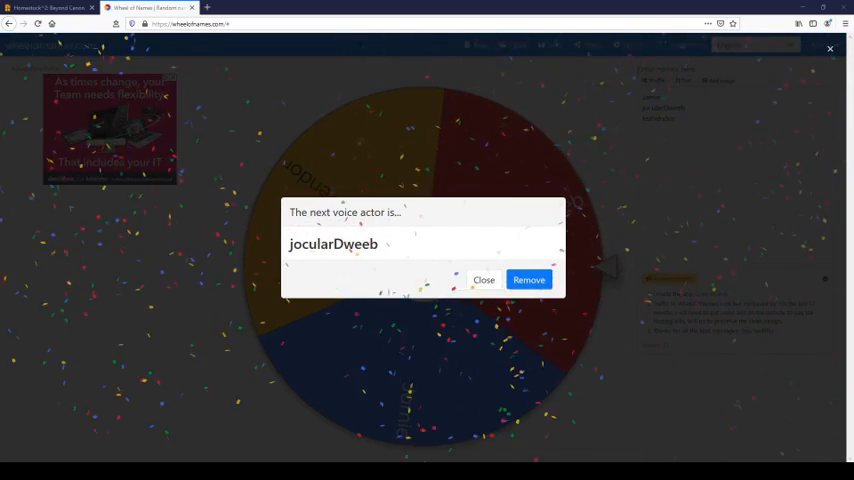
left_click(484, 279)
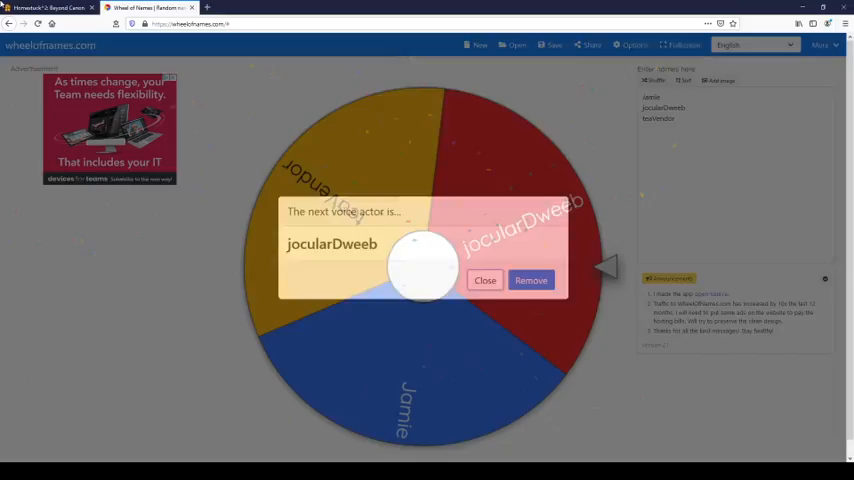
Step: Return to Homestuck^2 page 172 and read the chat log down to the (==>) link
key("ctrl+Tab")
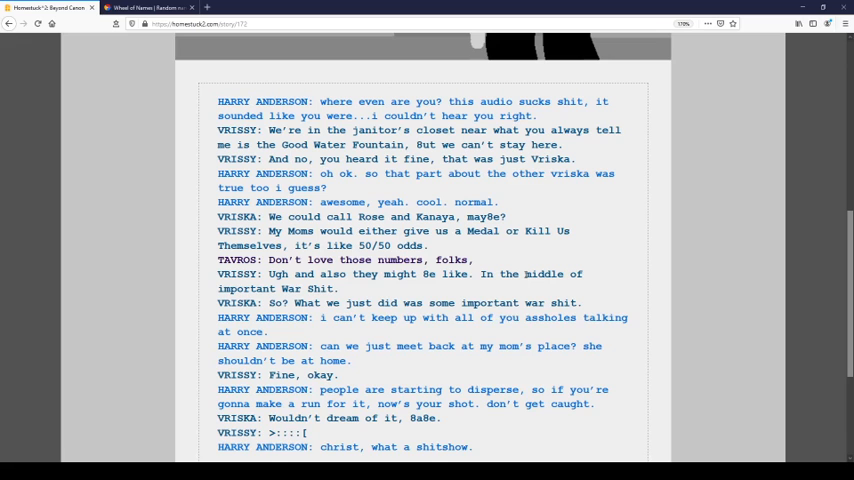
scroll(400, 270, "down", 2)
scroll(400, 270, "down", 2)
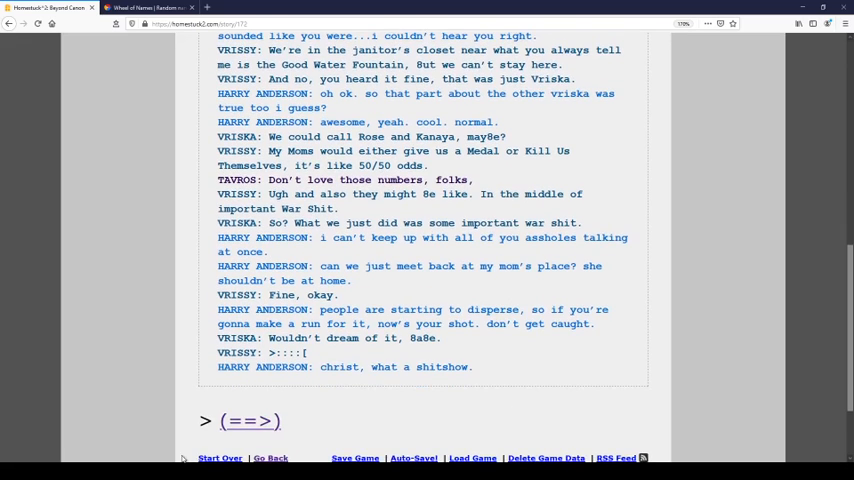
Step: Load story/173 and read it through Vriska's final 'Finally.' line
left_click(248, 421)
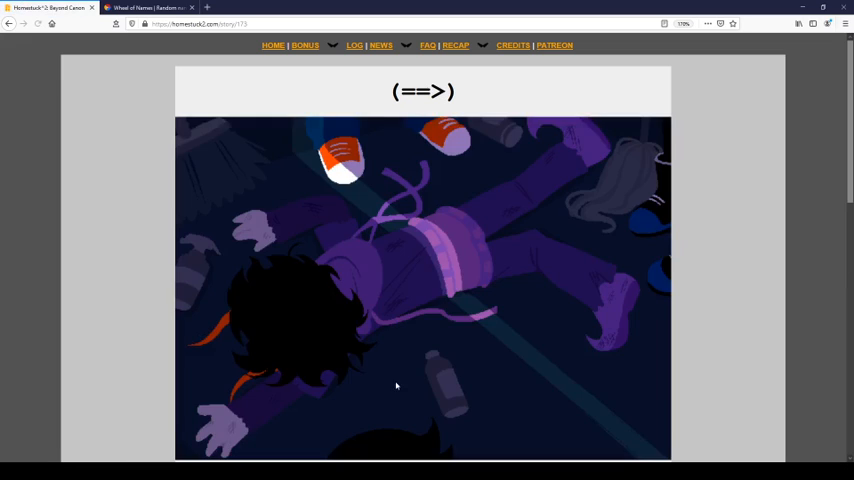
scroll(397, 387, "down", 2)
scroll(396, 385, "down", 5)
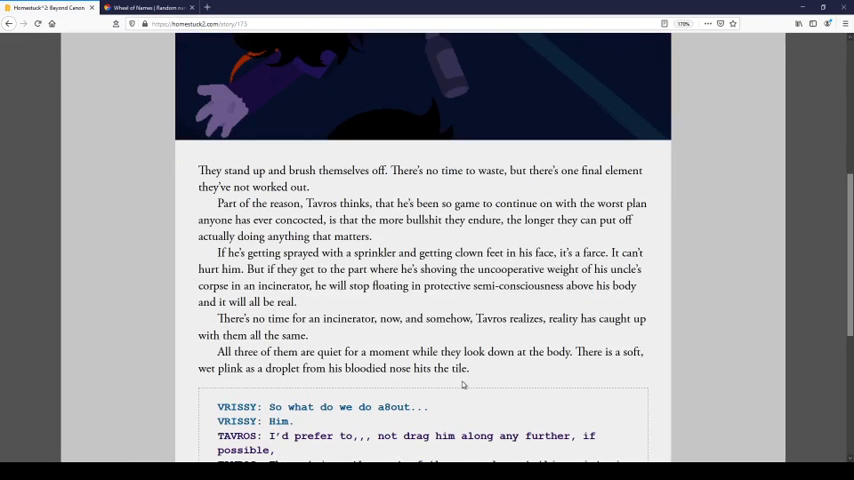
scroll(396, 385, "up", 4)
scroll(462, 383, "up", 3)
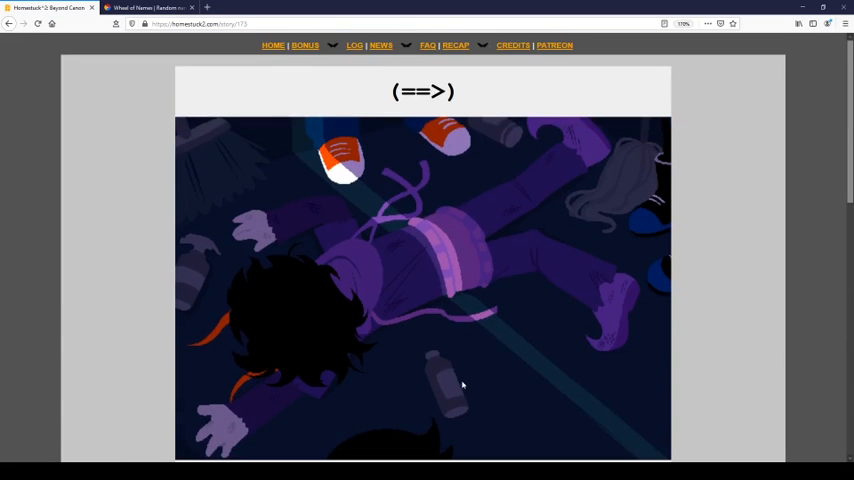
scroll(462, 385, "down", 5)
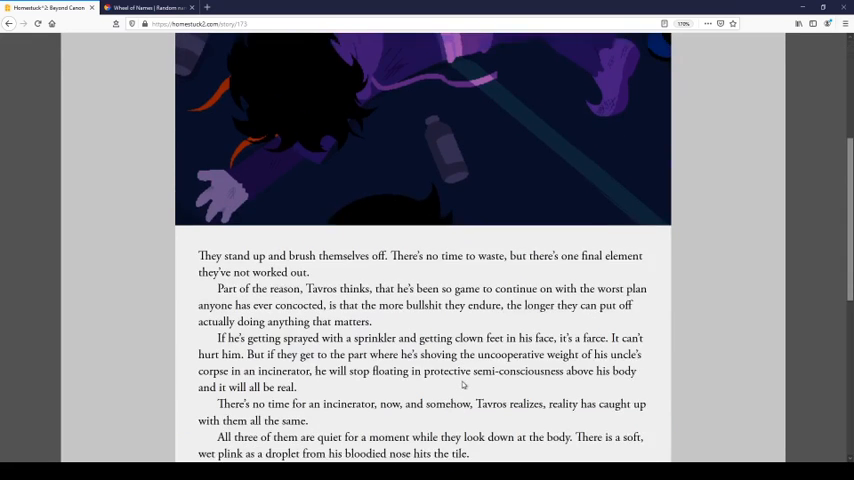
scroll(462, 385, "down", 3)
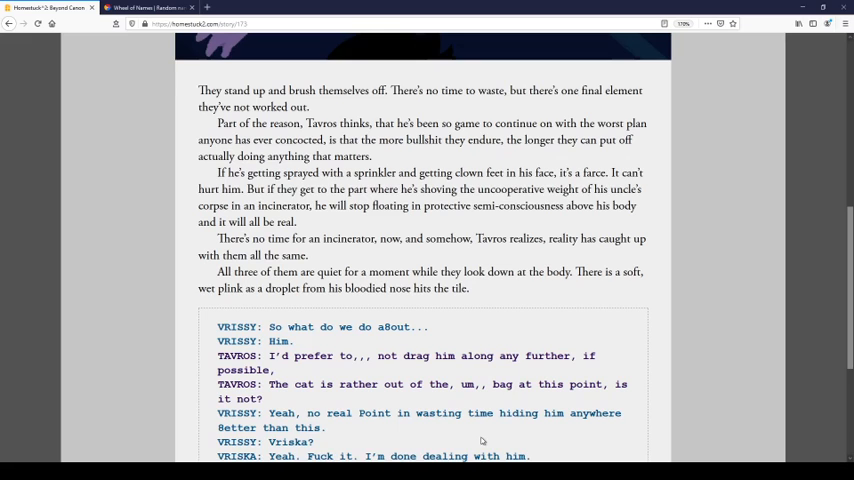
scroll(482, 440, "up", 1)
scroll(482, 440, "down", 1)
scroll(482, 440, "down", 5)
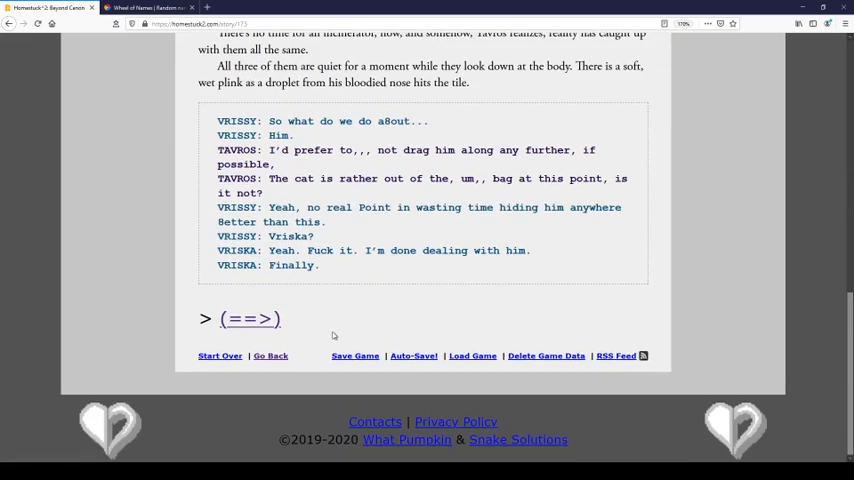
Step: Advance through story/174 and 175's Commander Vantas narration to reach story/176
left_click(248, 322)
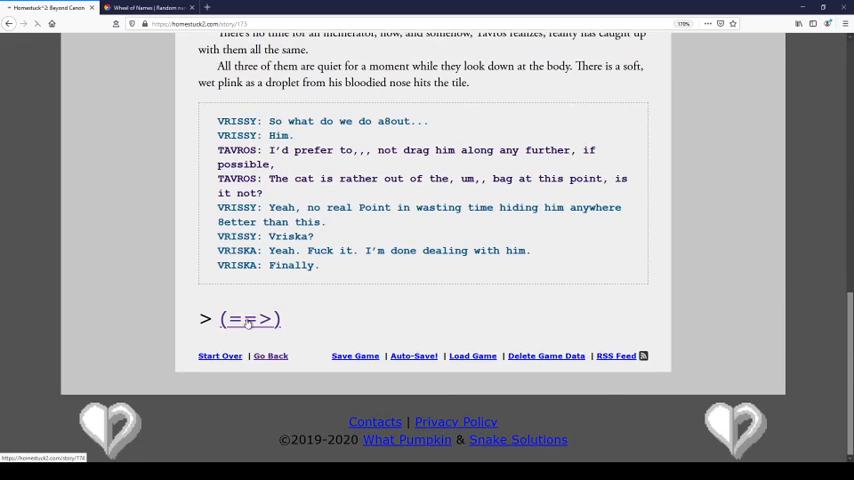
scroll(329, 323, "down", 1)
scroll(329, 323, "down", 5)
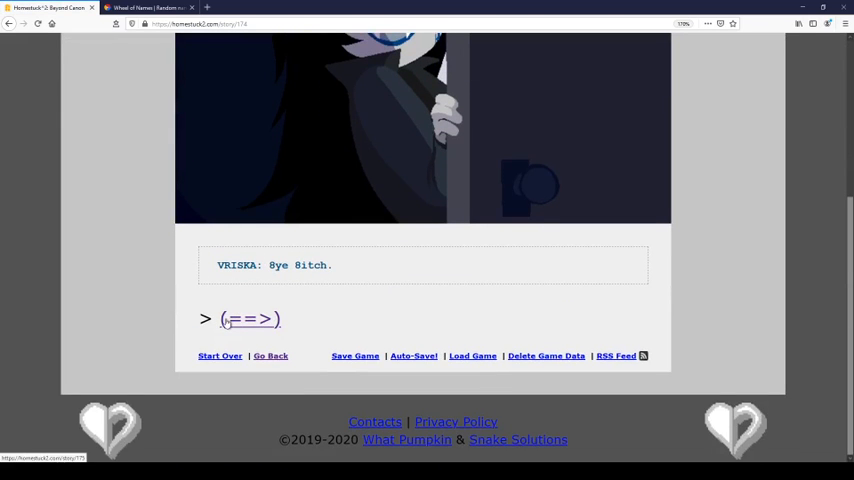
scroll(230, 338, "up", 3)
scroll(230, 338, "down", 5)
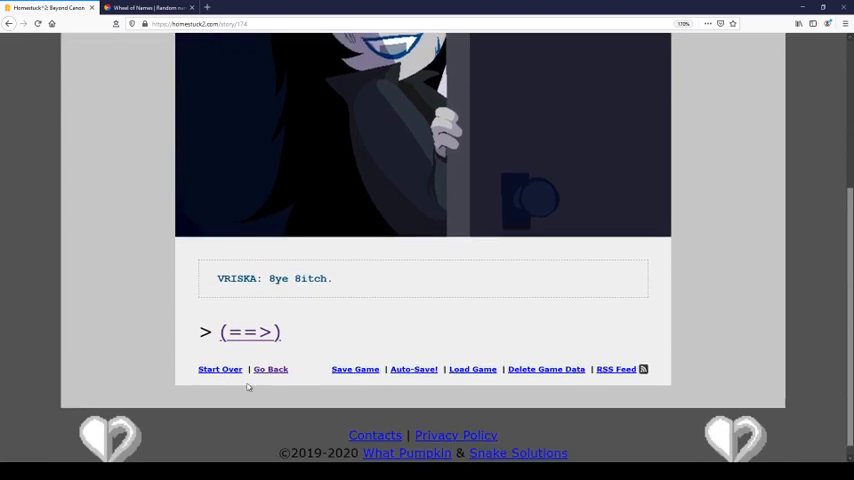
left_click(248, 318)
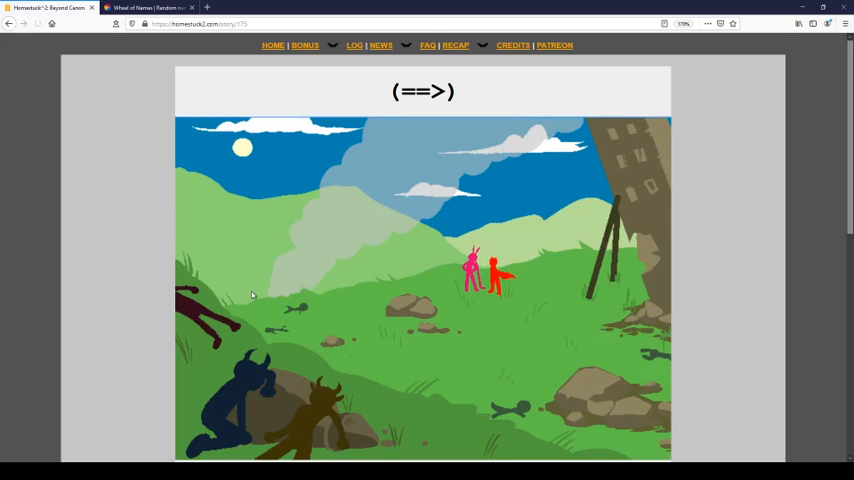
scroll(329, 300, "down", 4)
scroll(84, 288, "down", 2)
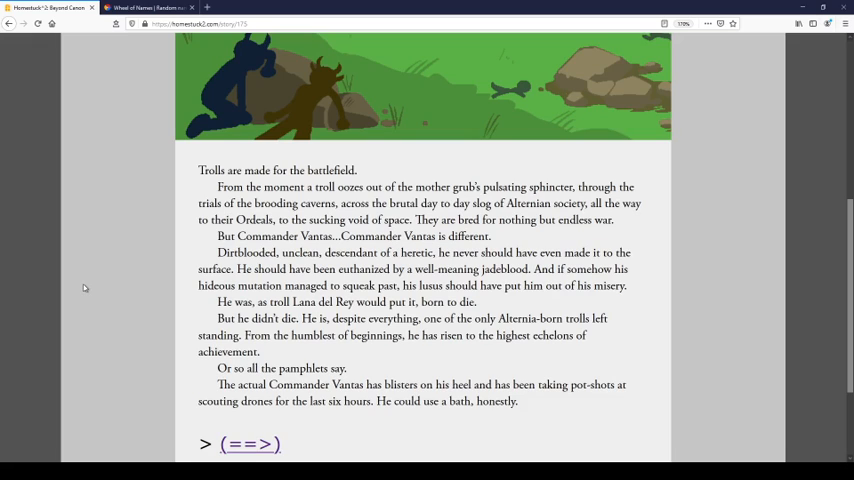
left_click(265, 445)
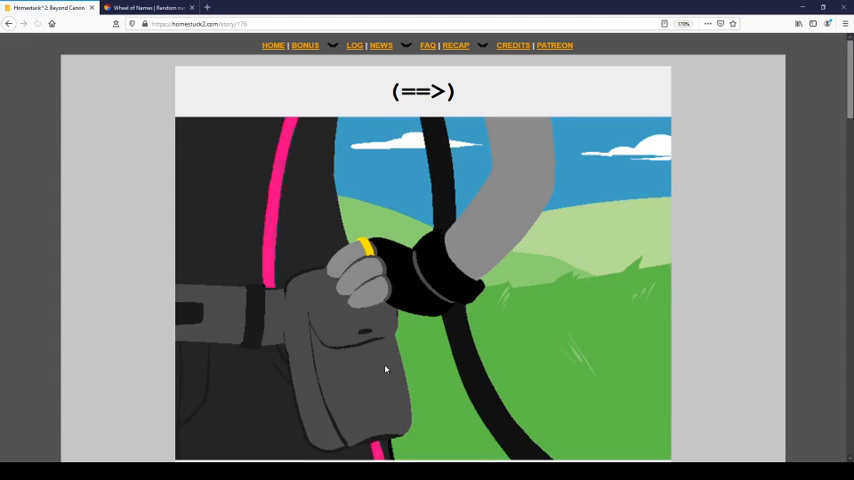
scroll(385, 368, "down", 5)
Step: Spin the wheel, dismiss the jocularDweeb result keeping the name, and spin again
key("ctrl+Tab")
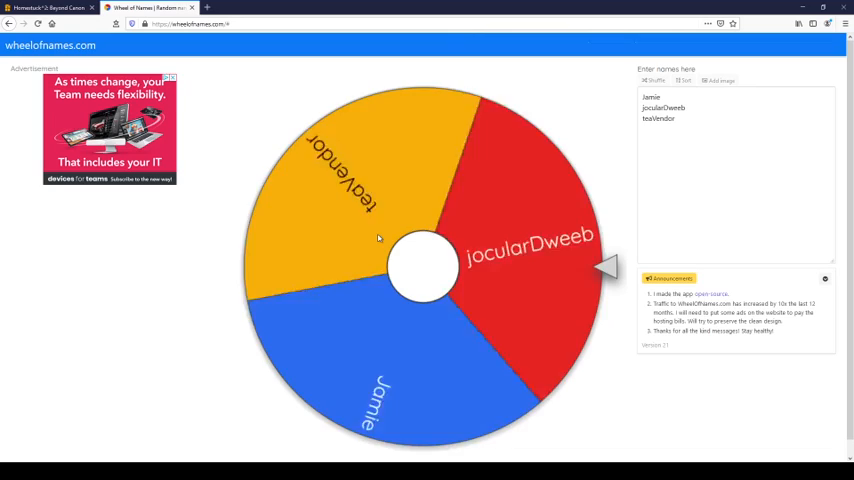
left_click(378, 238)
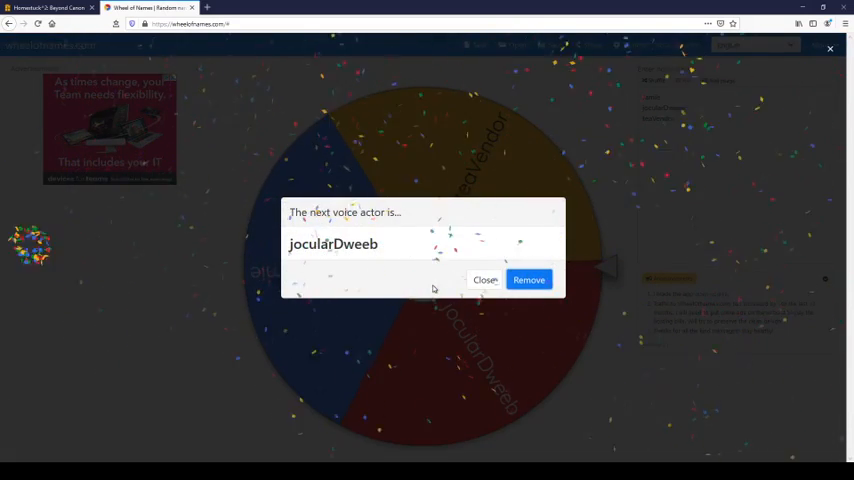
left_click(484, 280)
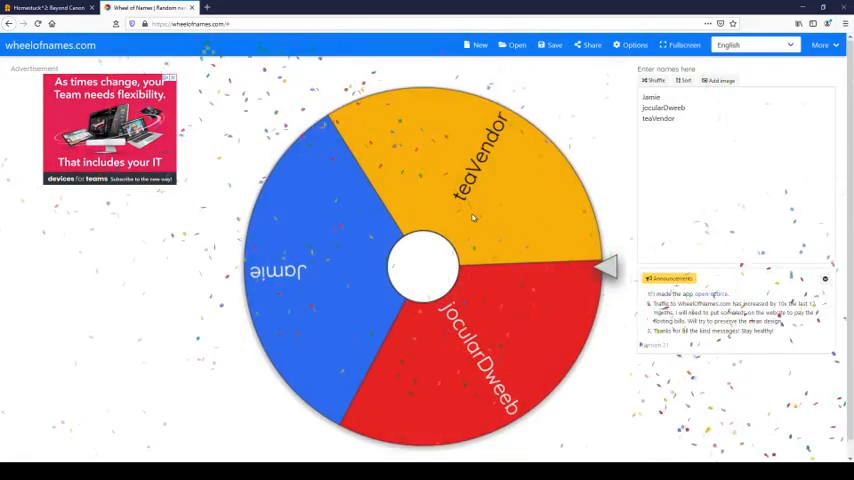
left_click(445, 293)
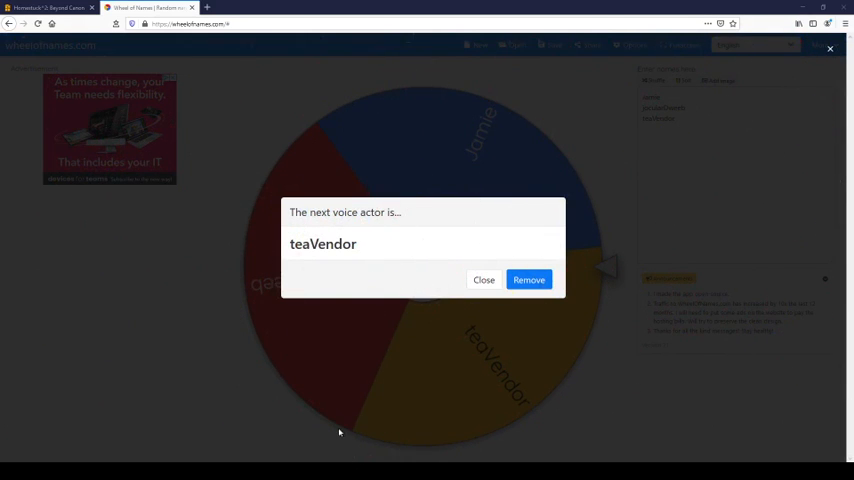
Step: Dismiss the teaVendor result and return to Homestuck^2 page 176 to read on
left_click(483, 280)
left_click(49, 8)
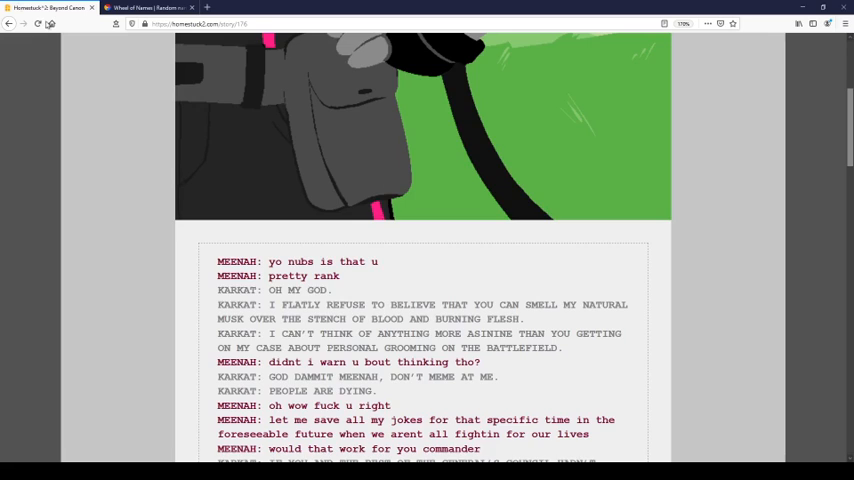
scroll(497, 303, "down", 3)
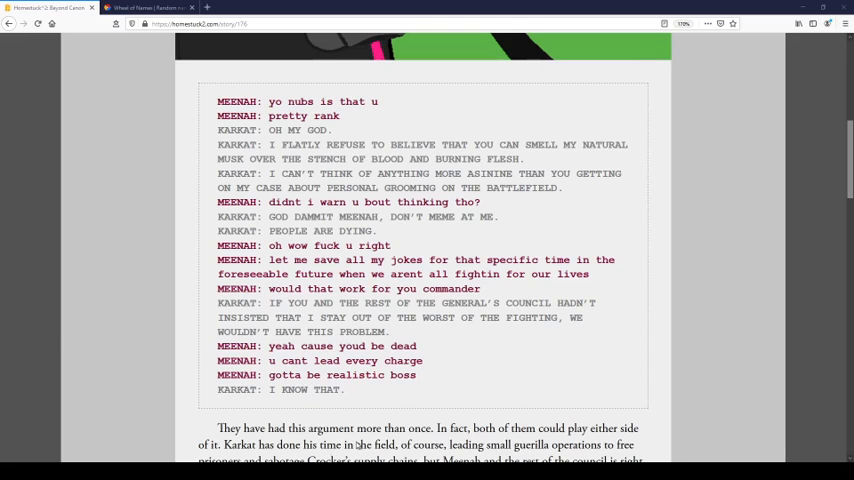
scroll(450, 398, "down", 5)
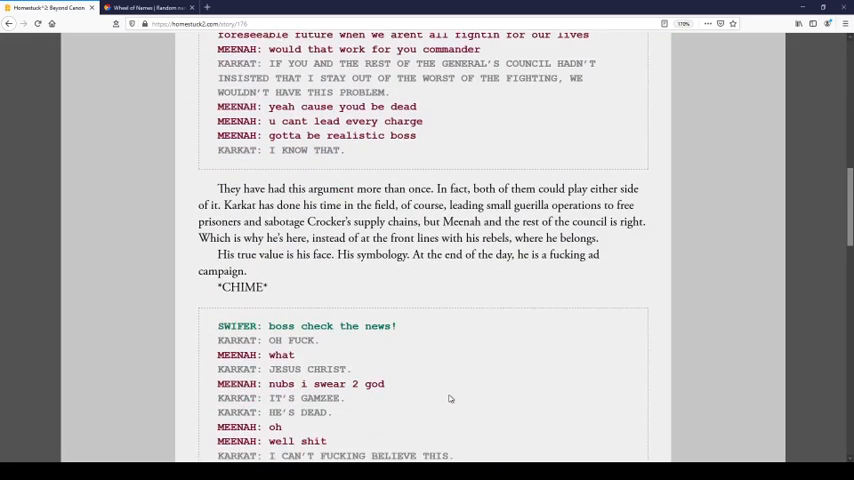
scroll(450, 398, "down", 2)
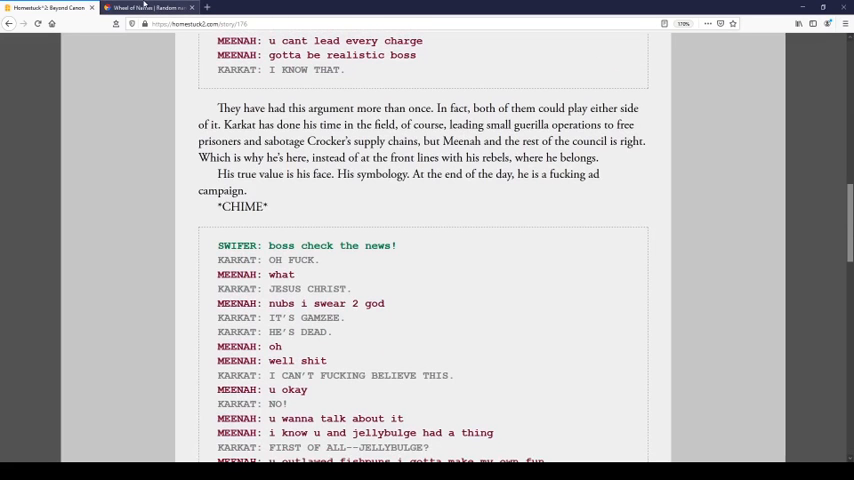
scroll(230, 110, "down", 5)
scroll(340, 118, "down", 5)
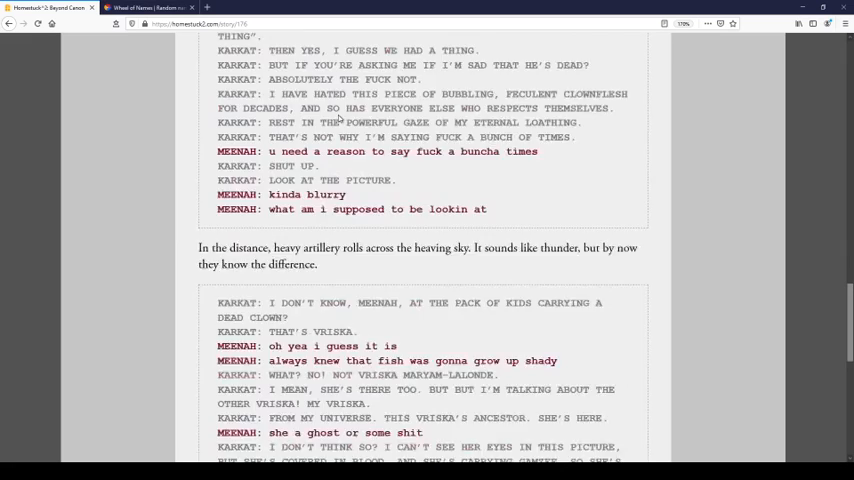
scroll(340, 118, "up", 4)
scroll(355, 61, "up", 4)
scroll(355, 61, "up", 2)
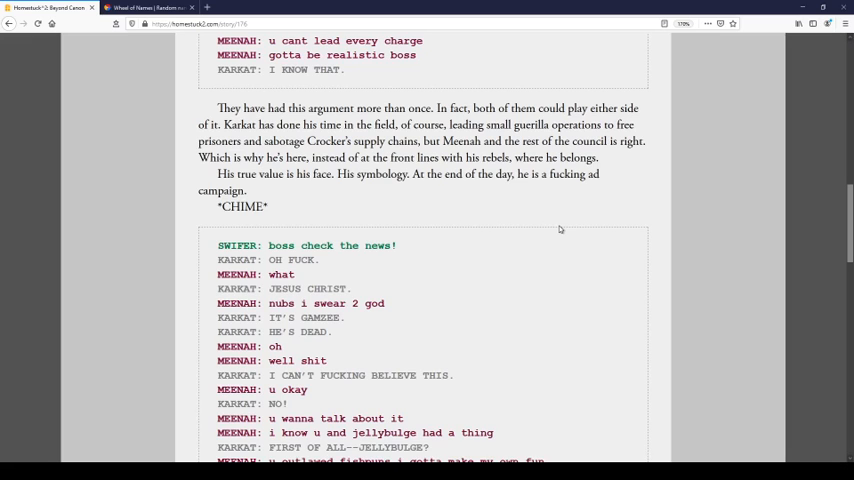
scroll(560, 229, "up", 2)
scroll(600, 240, "up", 1)
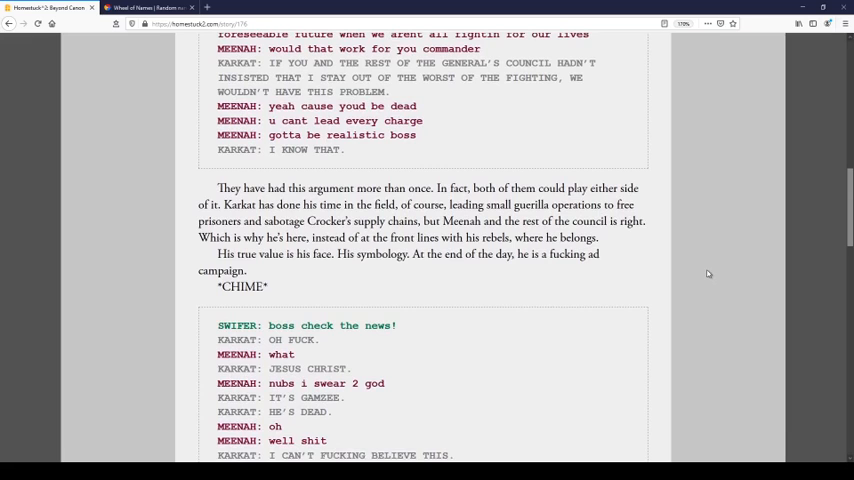
scroll(708, 274, "down", 2)
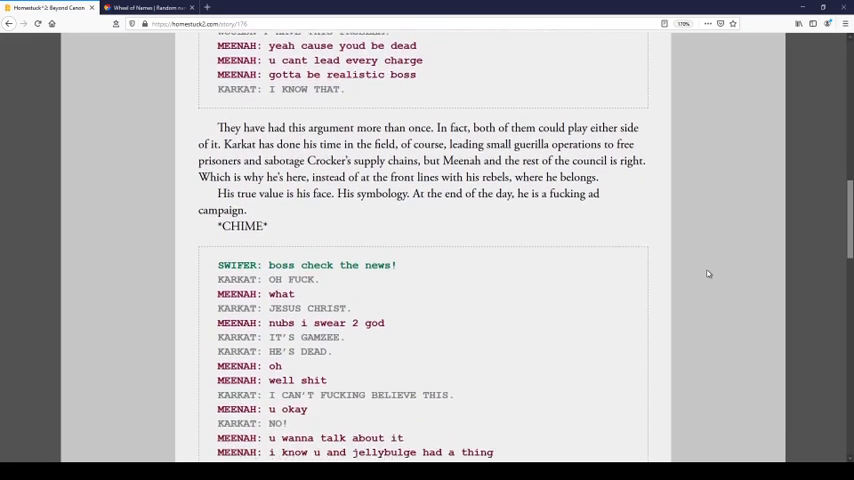
scroll(701, 270, "down", 1)
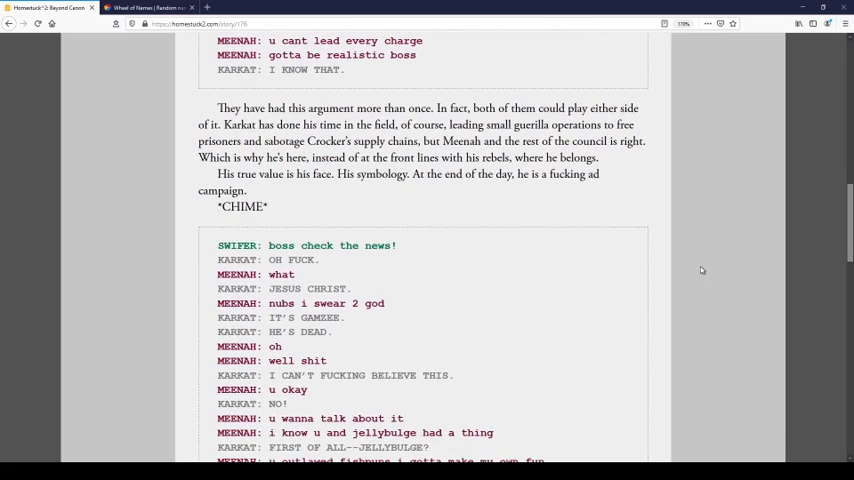
scroll(701, 270, "down", 2)
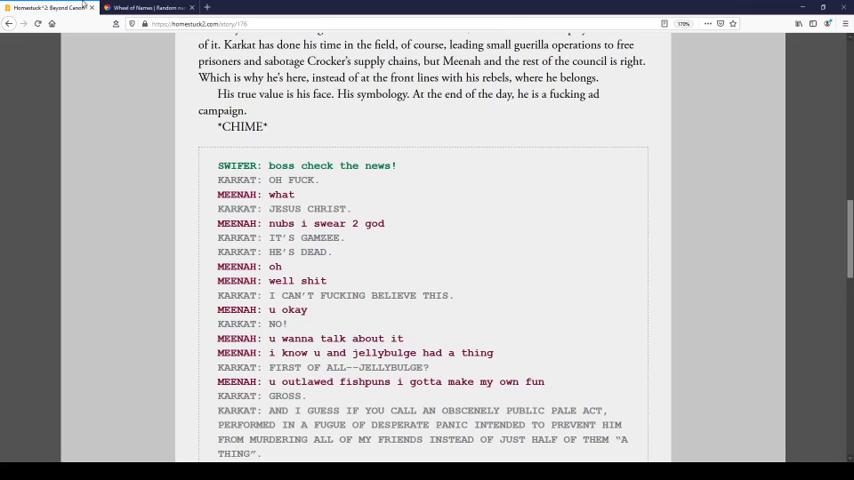
Step: Spin the wheel for the next voice actor, dismiss the teaVendor announcement, and return to the story
left_click(140, 7)
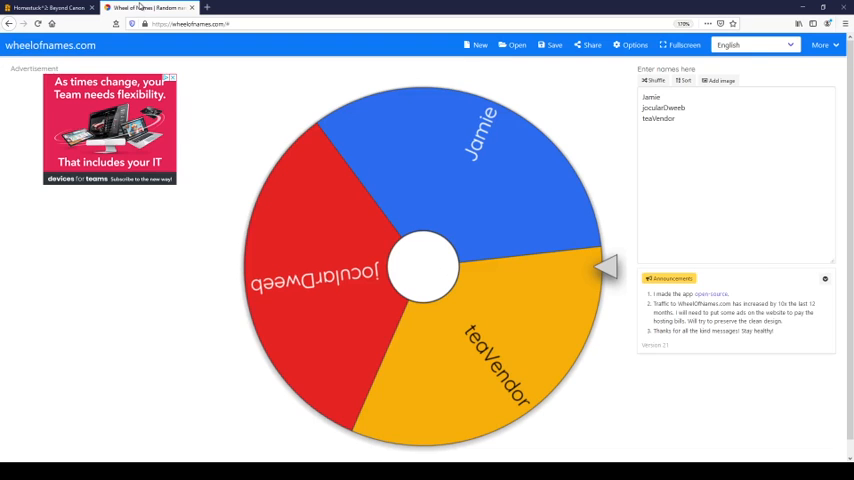
left_click(416, 214)
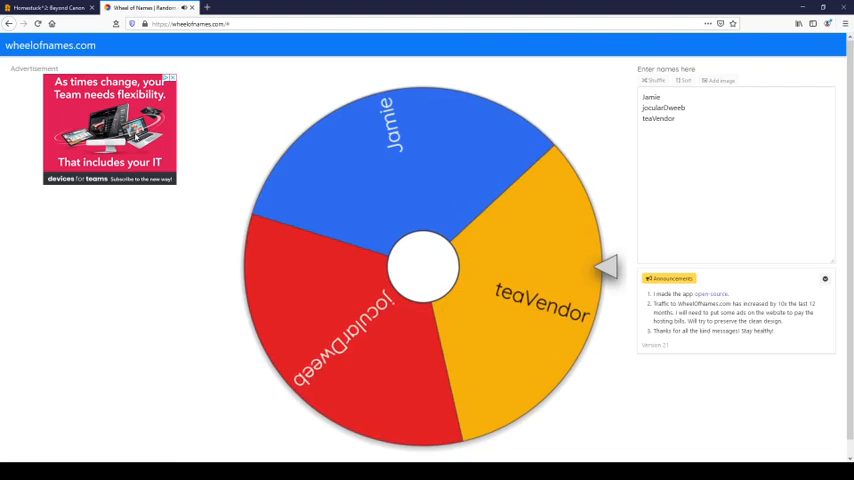
key("ctrl+shift+Tab")
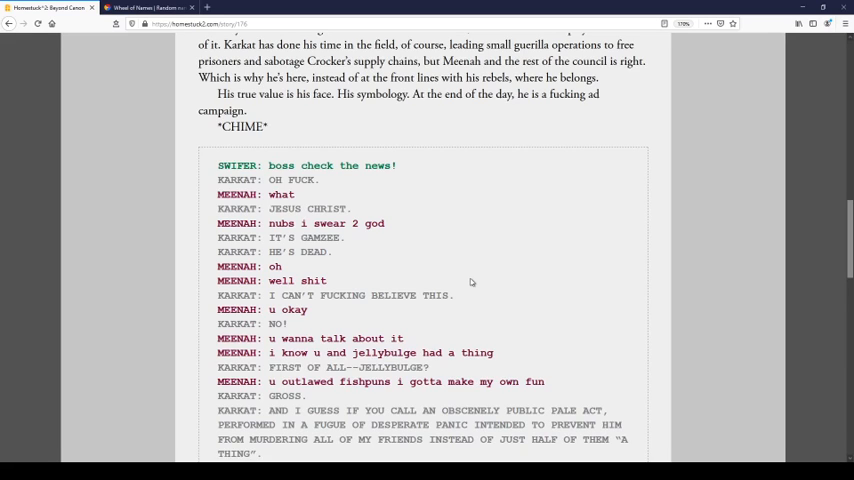
left_click(150, 7)
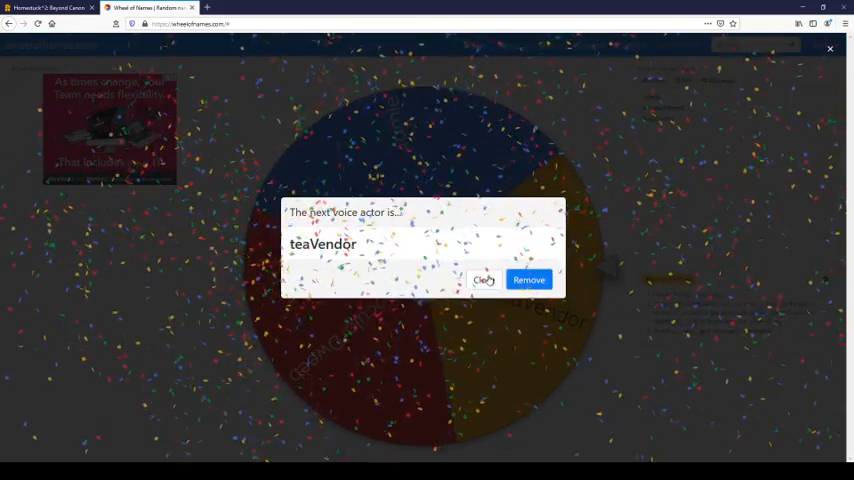
left_click(483, 279)
key("ctrl+Tab")
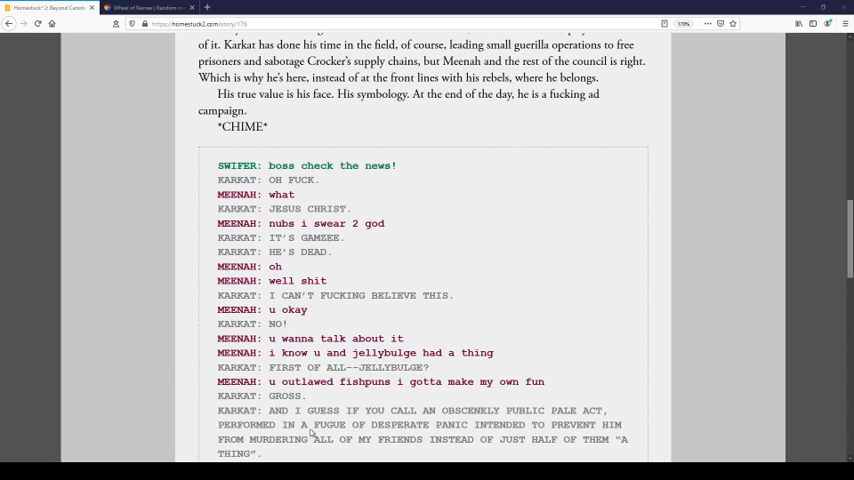
scroll(352, 350, "down", 2)
scroll(352, 350, "down", 5)
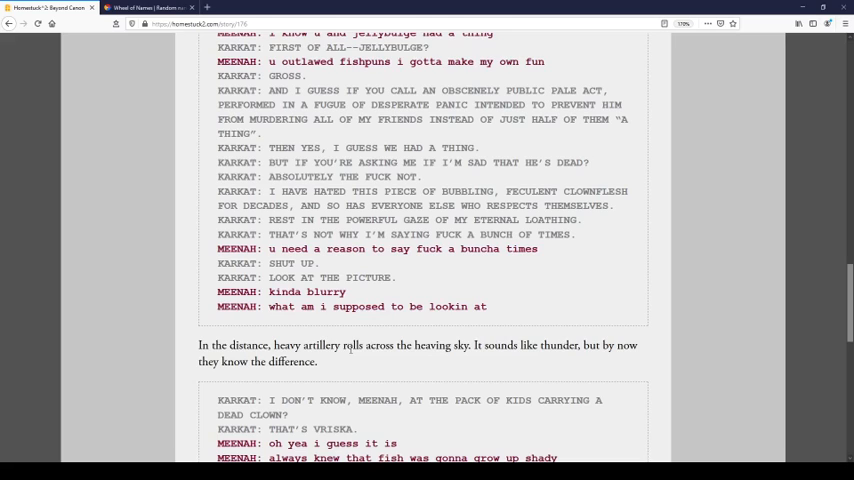
scroll(351, 349, "down", 5)
scroll(450, 300, "down", 5)
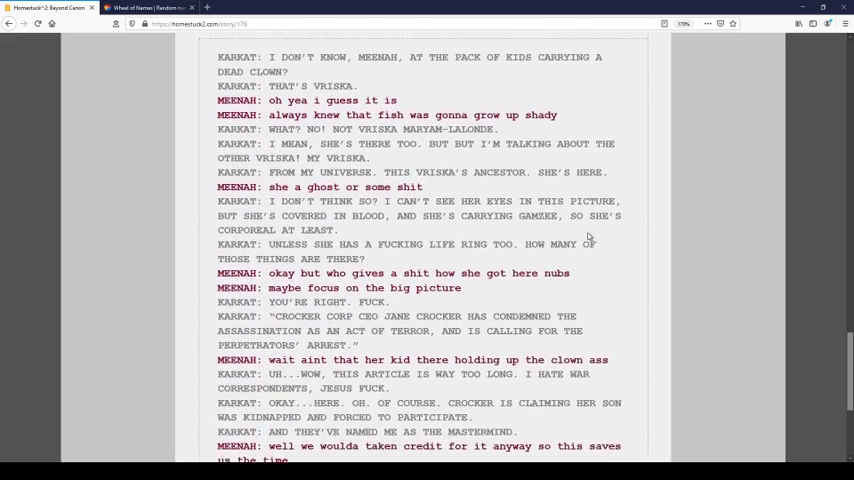
scroll(588, 237, "up", 1)
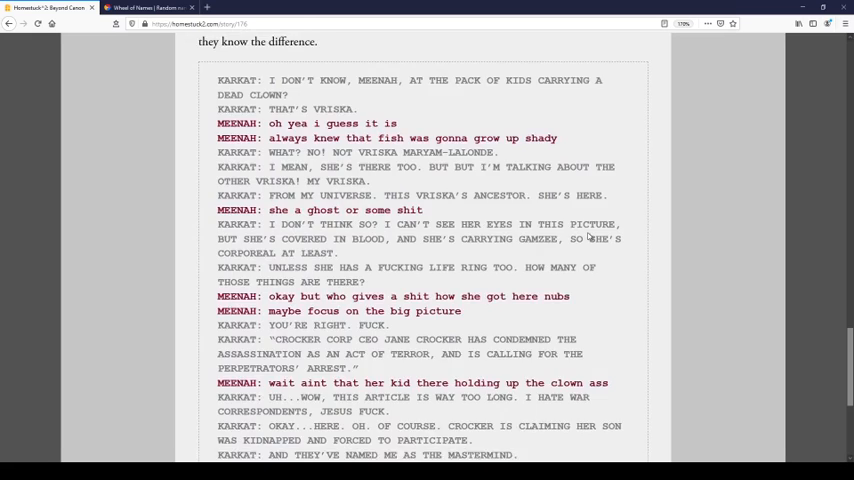
scroll(588, 237, "up", 3)
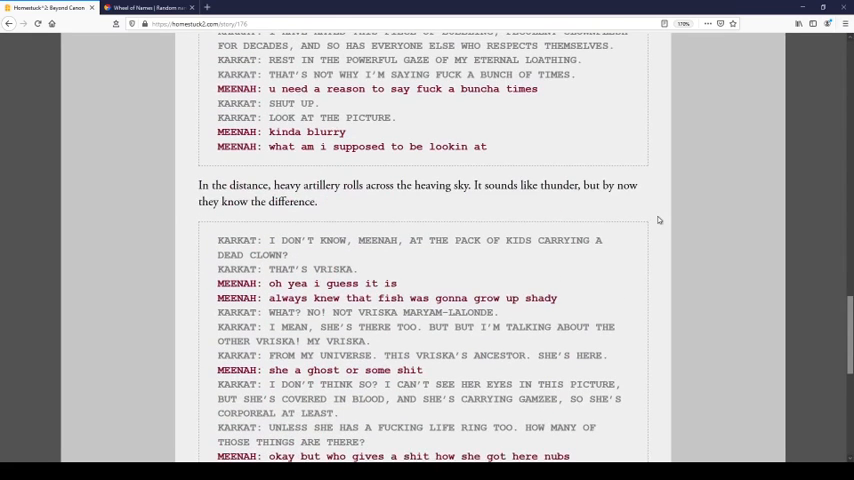
scroll(659, 220, "down", 3)
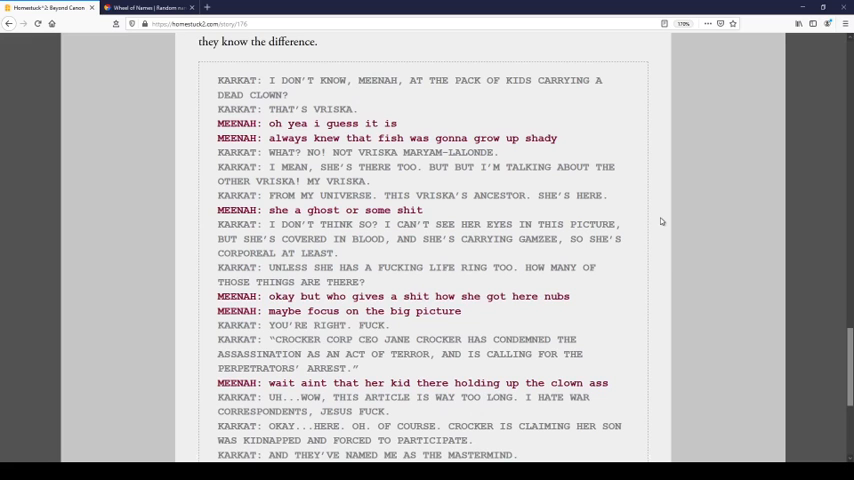
scroll(661, 221, "down", 5)
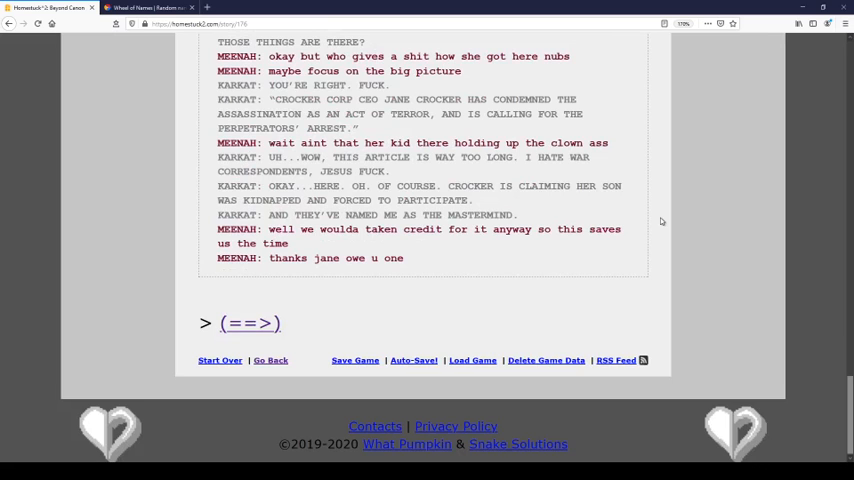
Step: Advance from page 177 to page 178 with the red-framed glasses panel
left_click(243, 323)
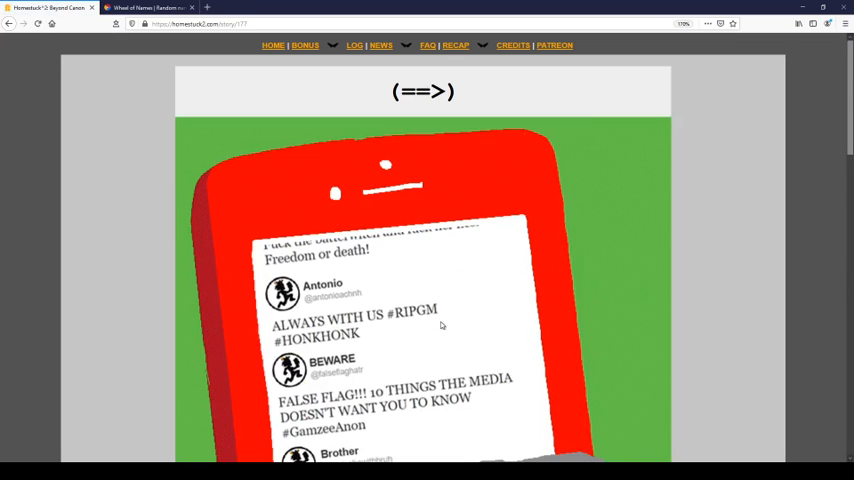
scroll(441, 325, "down", 3)
scroll(441, 325, "down", 4)
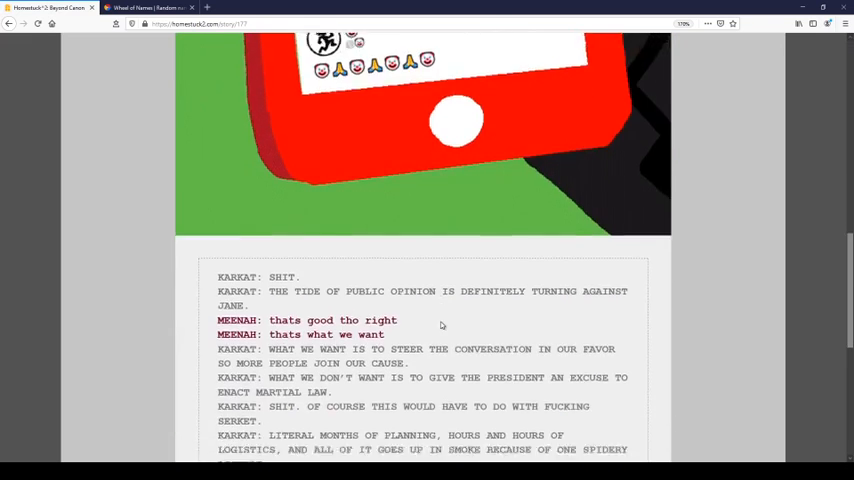
scroll(441, 325, "down", 2)
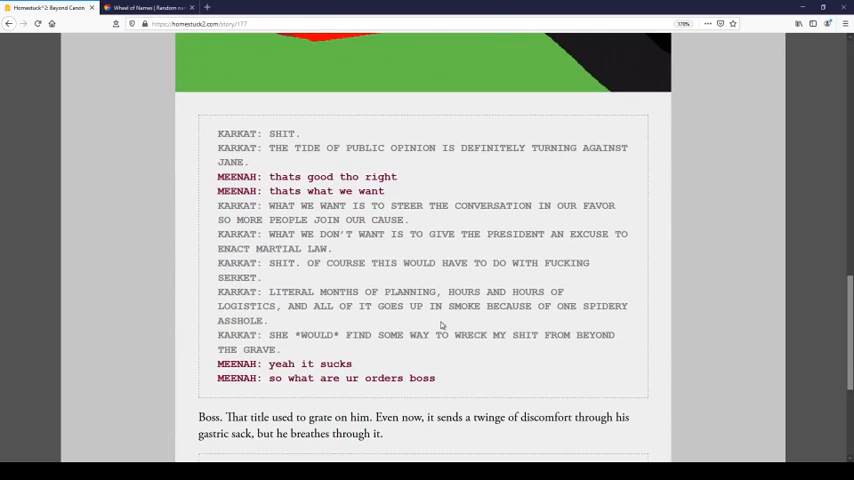
scroll(441, 325, "up", 2)
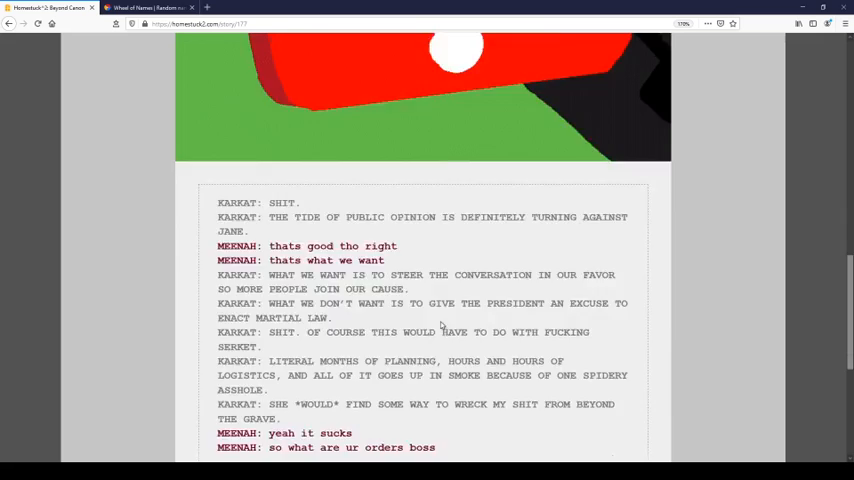
scroll(441, 325, "up", 4)
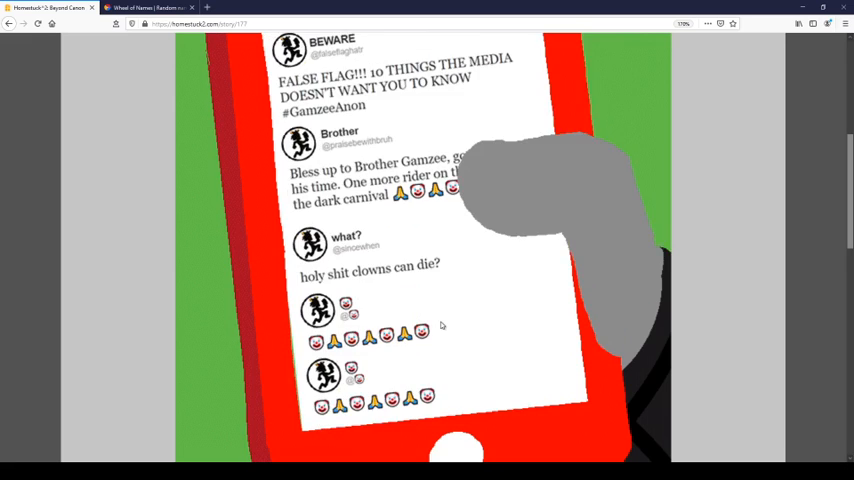
scroll(441, 325, "down", 4)
scroll(441, 325, "down", 4)
scroll(441, 325, "down", 2)
scroll(441, 325, "up", 4)
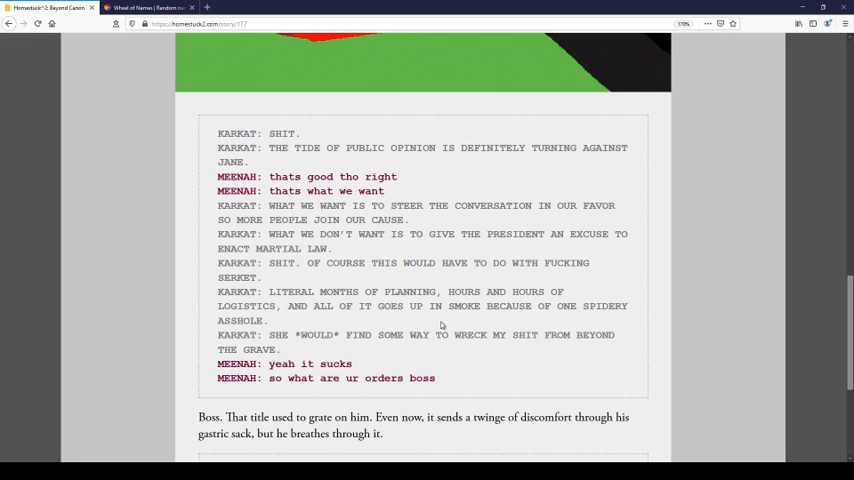
scroll(441, 326, "down", 3)
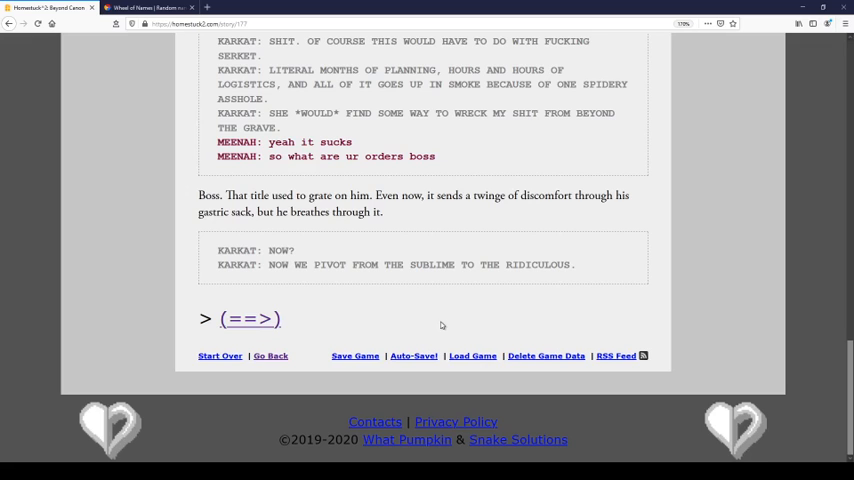
Step: Advance through pages 178 and 179 to reach story page 180
left_click(250, 318)
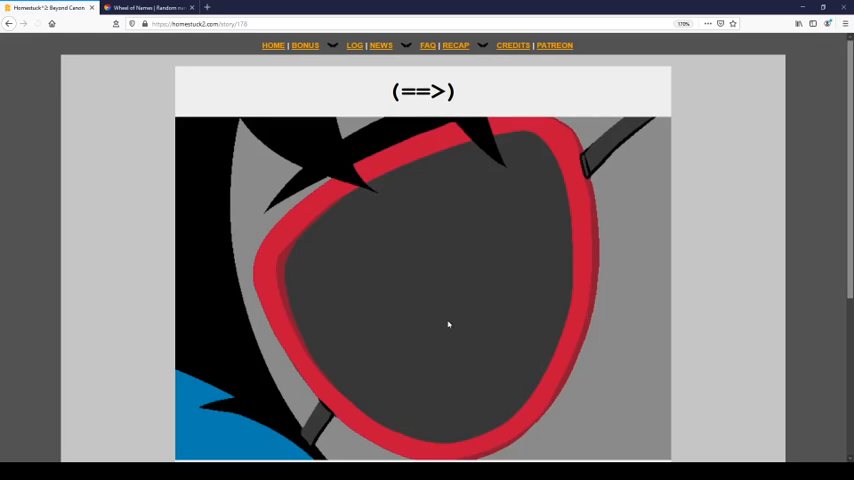
scroll(448, 324, "down", 3)
scroll(448, 324, "down", 1)
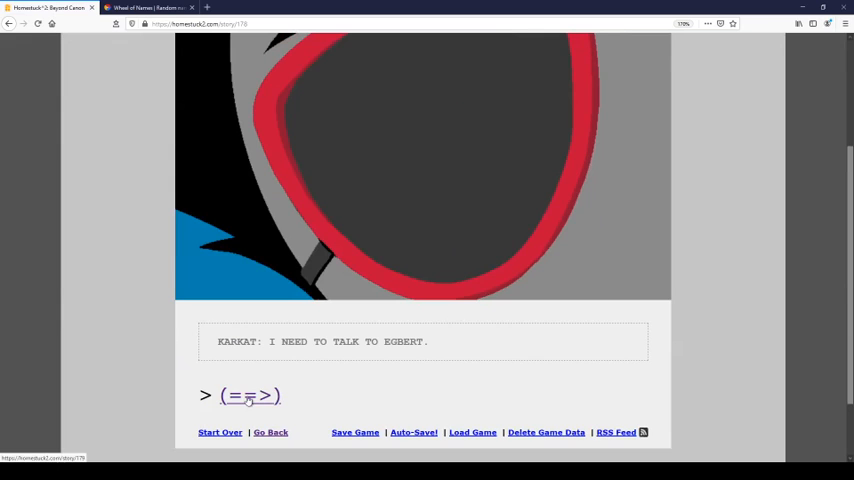
left_click(248, 396)
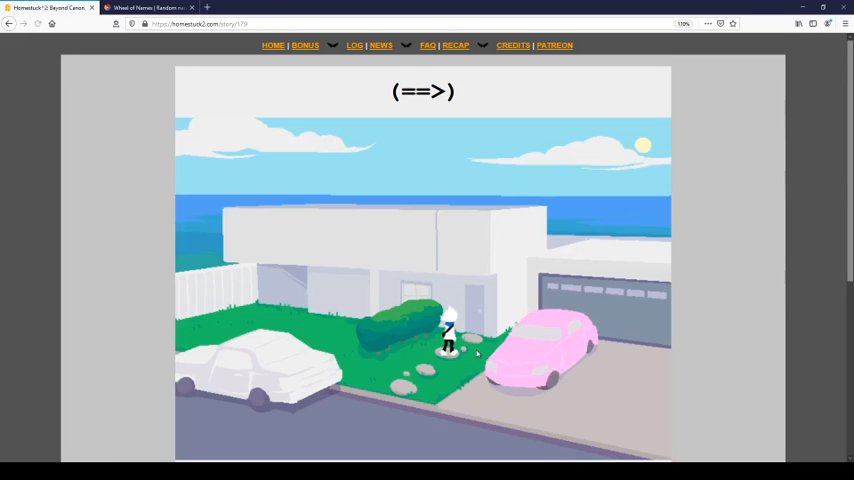
scroll(477, 353, "down", 3)
scroll(477, 353, "up", 3)
scroll(477, 353, "up", 2)
scroll(477, 353, "down", 5)
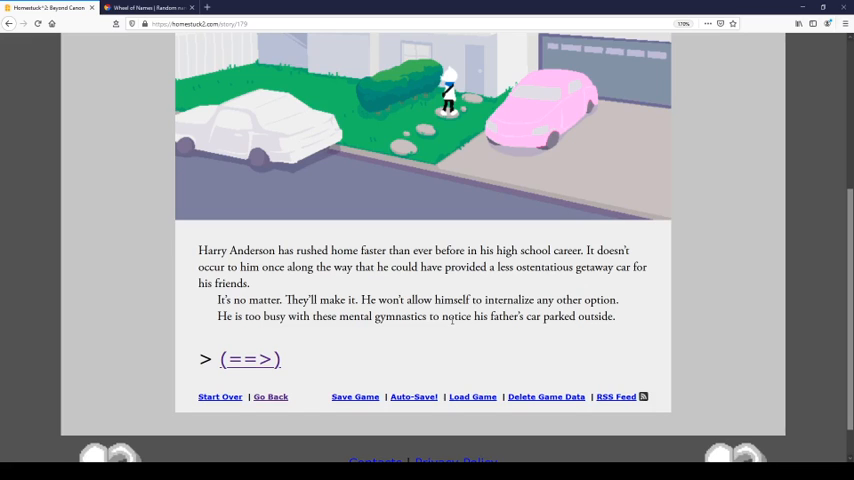
Step: Advance through pages 180 and 181 to reach page 182 with Roxy at the door
left_click(245, 358)
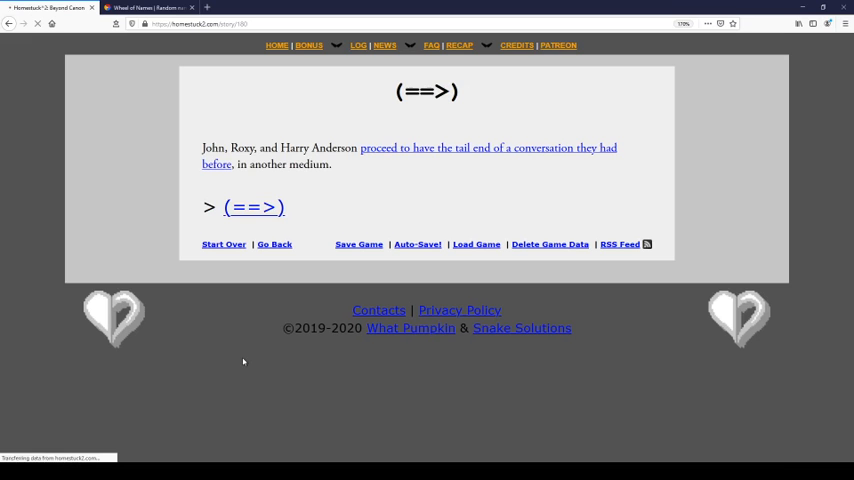
scroll(338, 365, "down", 3)
scroll(338, 365, "down", 3)
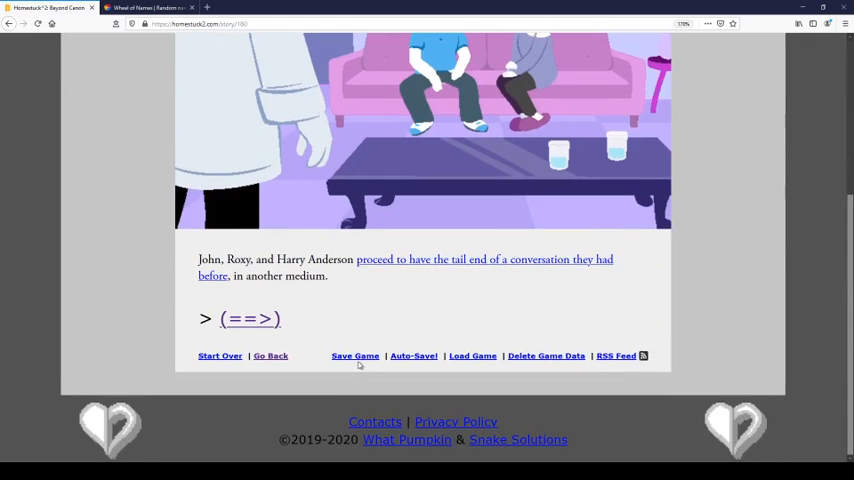
scroll(329, 300, "up", 4)
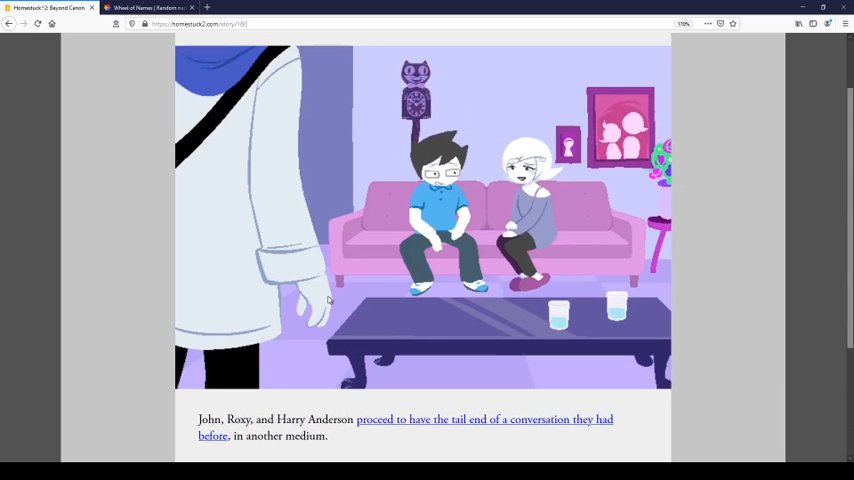
scroll(329, 300, "down", 3)
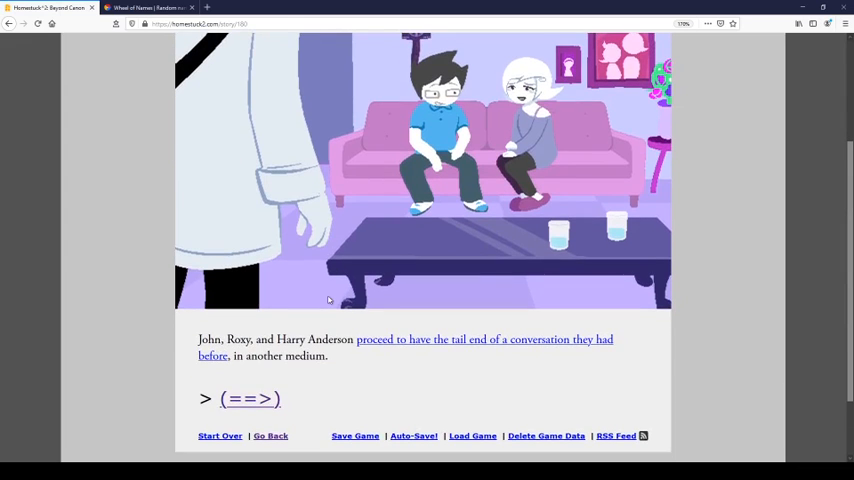
left_click(262, 398)
scroll(376, 377, "down", 3)
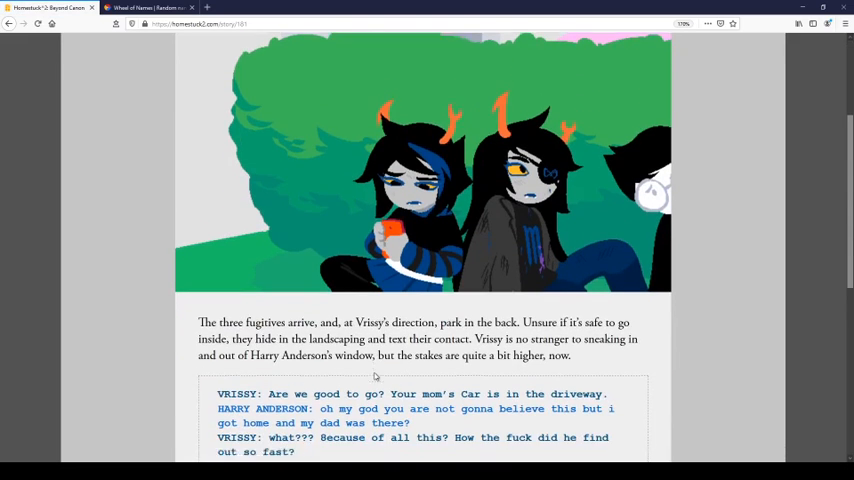
scroll(376, 377, "down", 3)
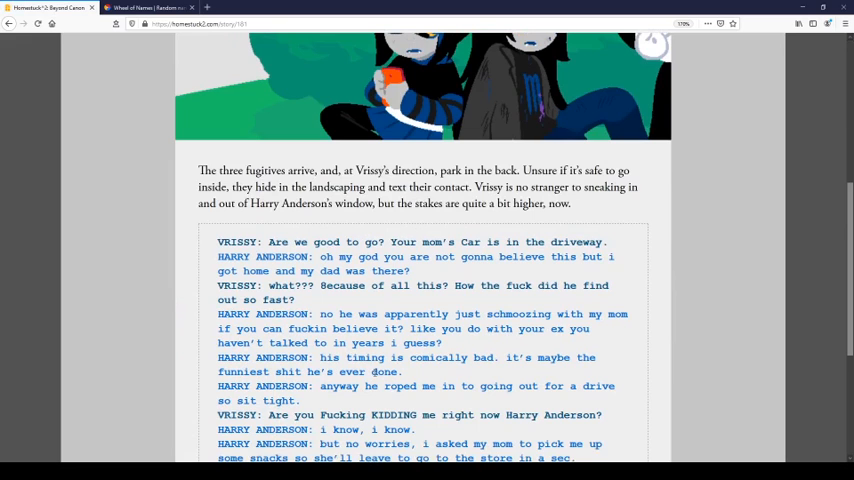
scroll(376, 372, "up", 5)
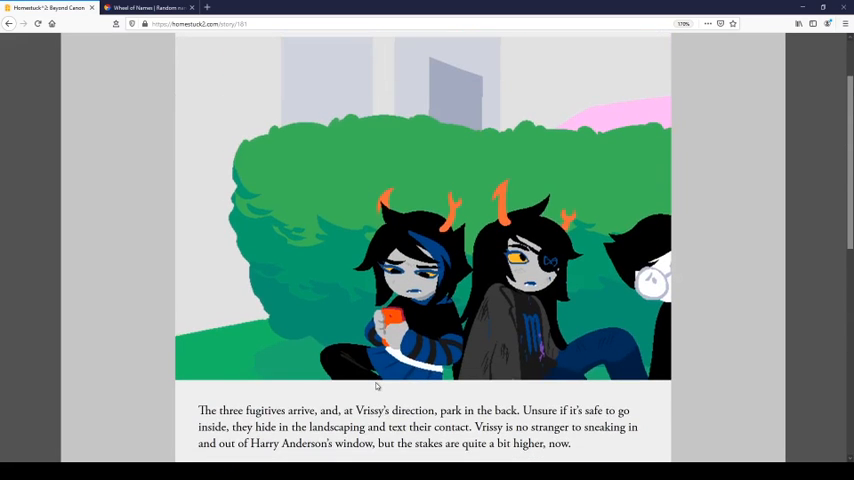
scroll(381, 387, "down", 4)
scroll(381, 387, "down", 4)
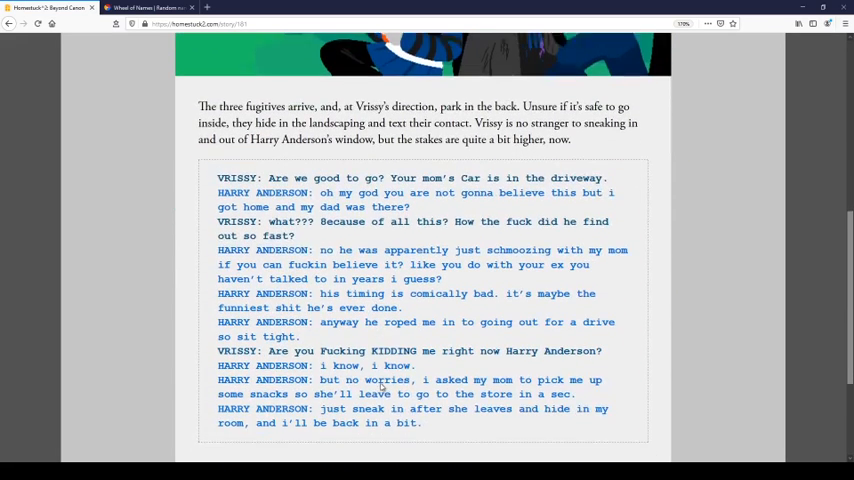
scroll(381, 387, "down", 2)
scroll(381, 387, "down", 2)
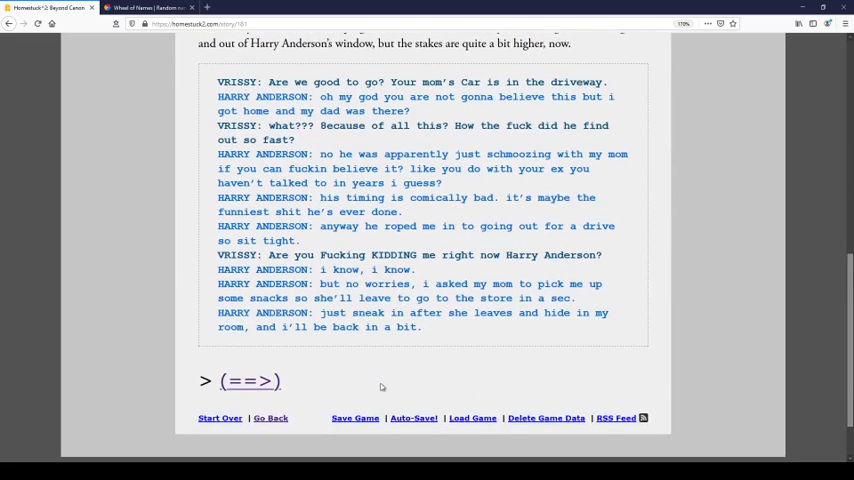
scroll(381, 387, "up", 2)
scroll(381, 387, "up", 2)
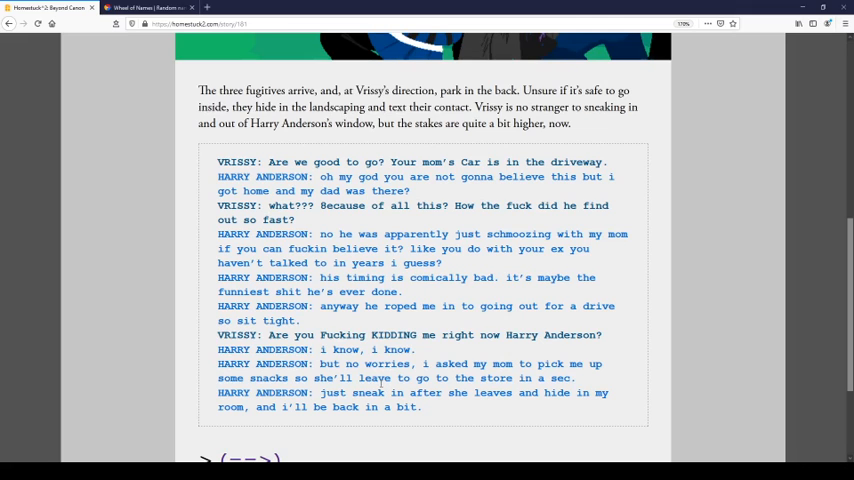
scroll(516, 356, "down", 2)
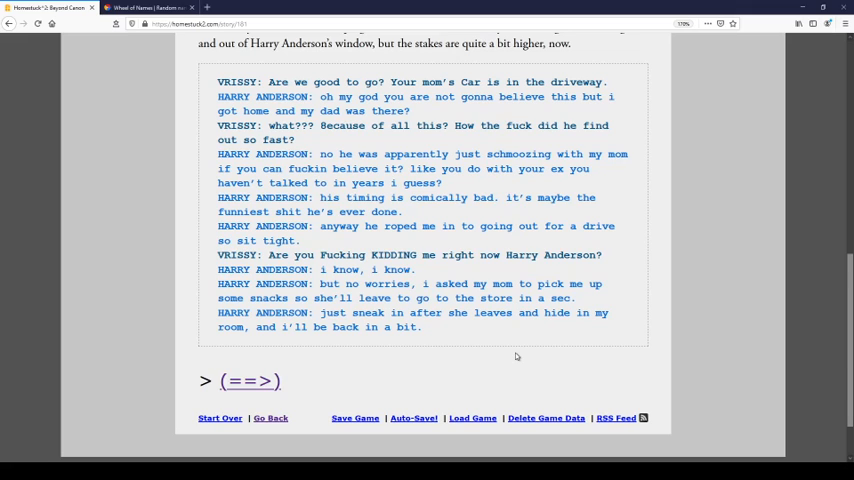
Step: Advance through page 182 to page 183's Vriska, Vrissy and Tavros break-in chat
left_click(226, 381)
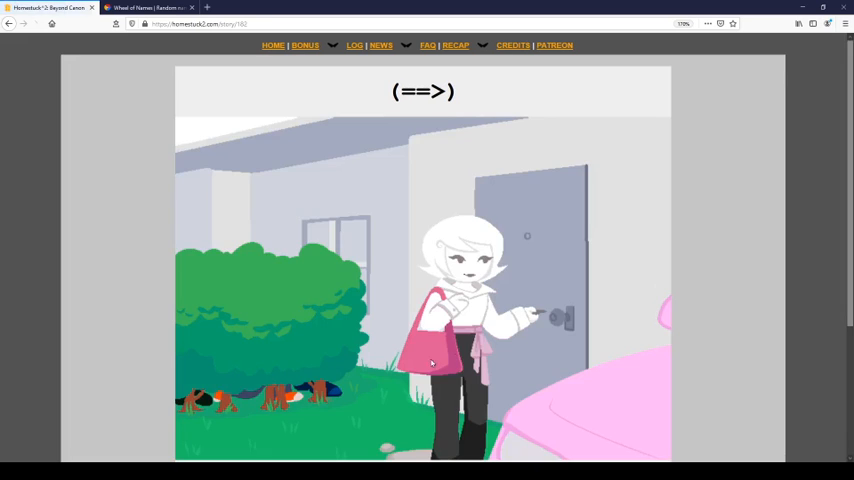
scroll(432, 362, "down", 5)
left_click(245, 335)
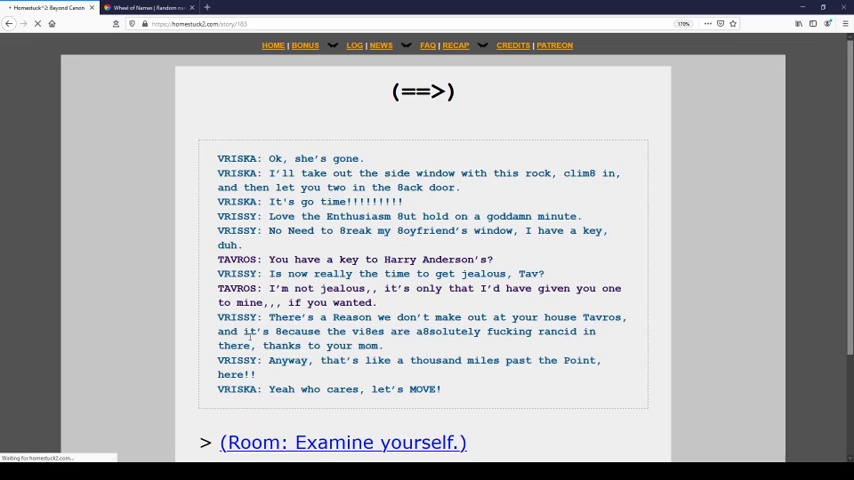
scroll(355, 353, "down", 5)
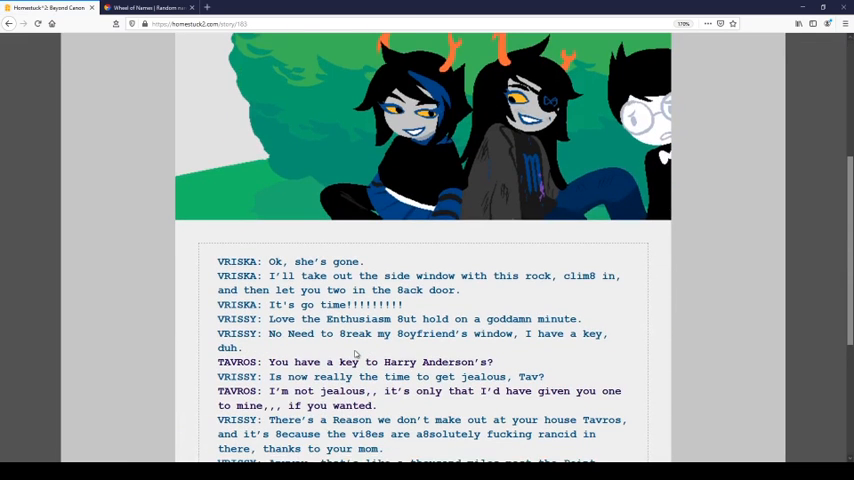
scroll(355, 353, "up", 4)
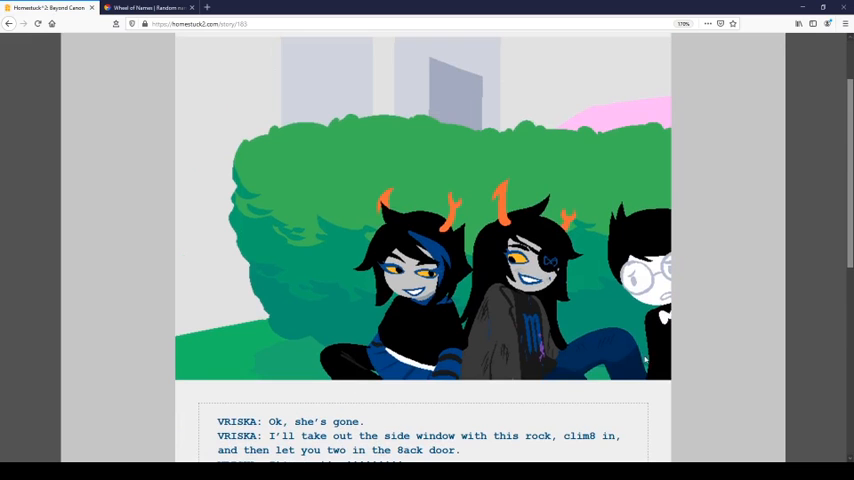
scroll(656, 364, "down", 6)
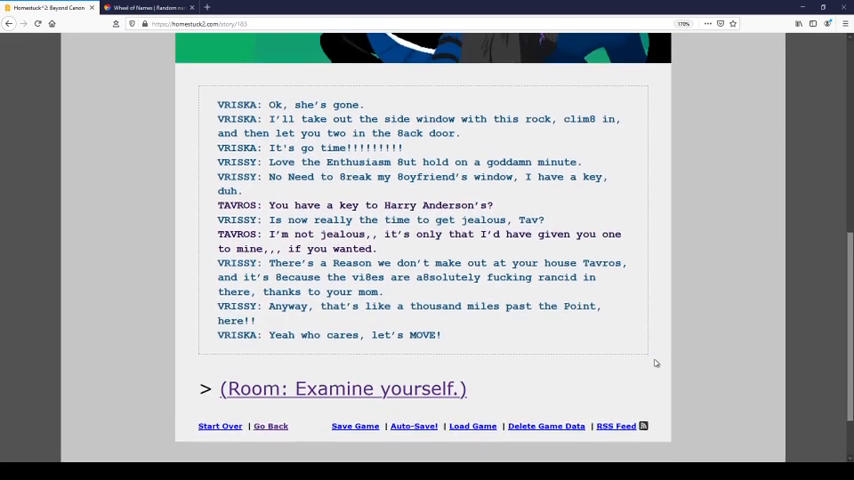
scroll(656, 364, "up", 3)
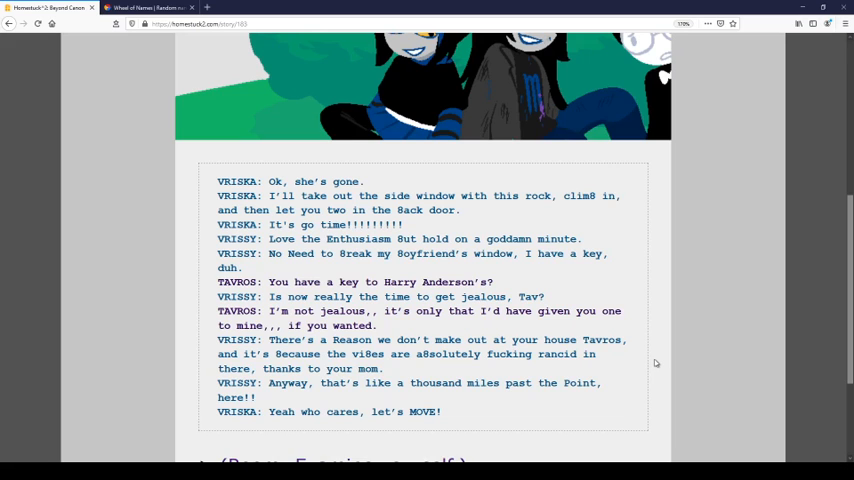
scroll(656, 363, "down", 2)
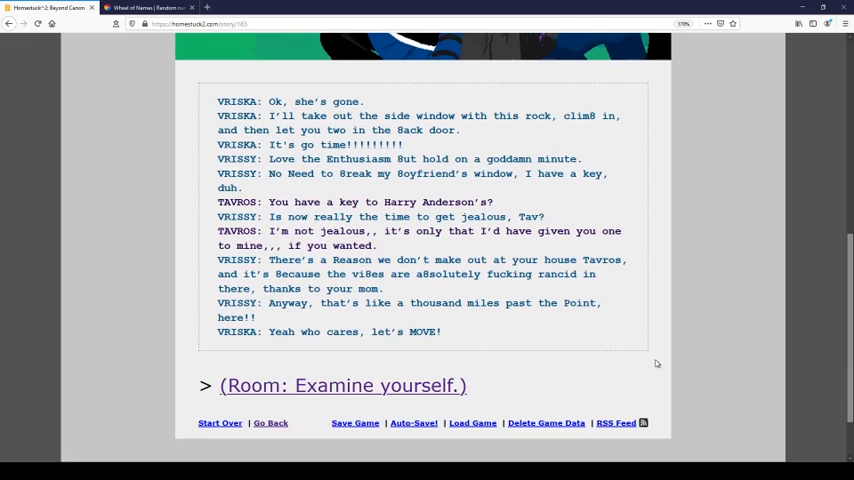
left_click(290, 385)
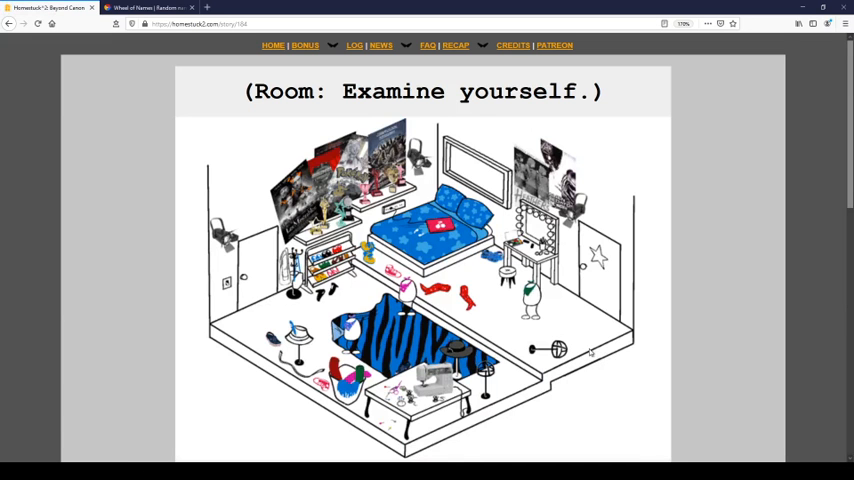
scroll(590, 352, "down", 4)
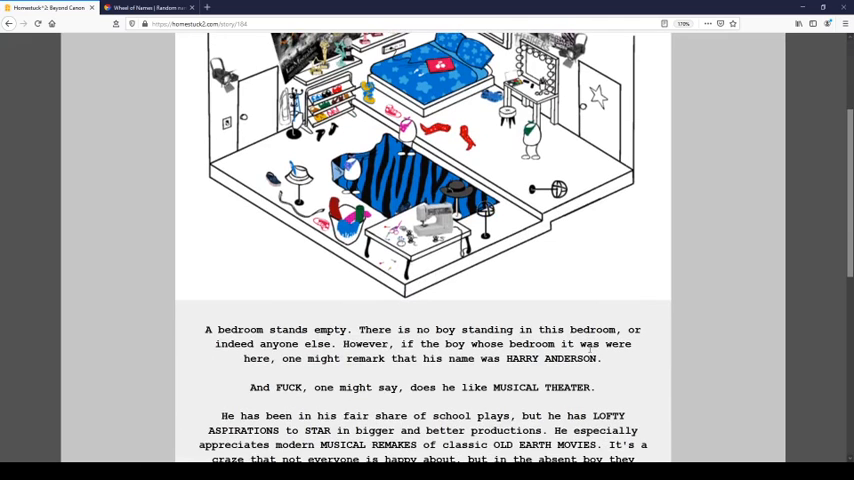
scroll(590, 352, "up", 4)
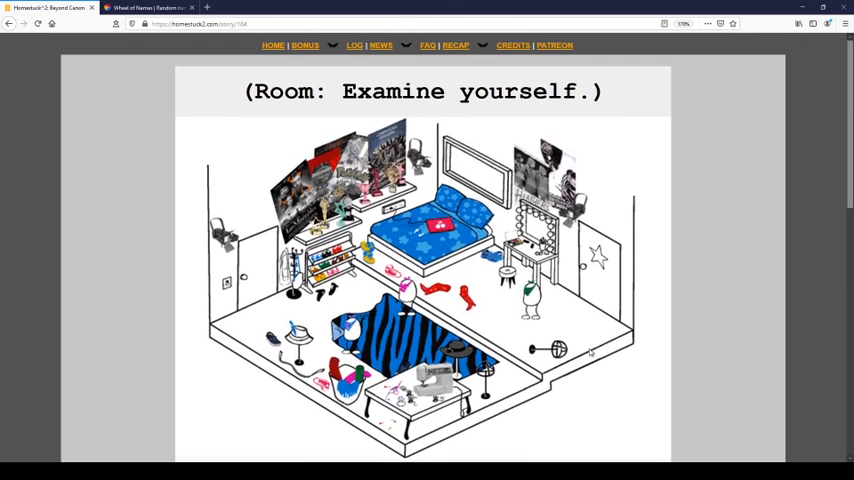
scroll(590, 352, "down", 4)
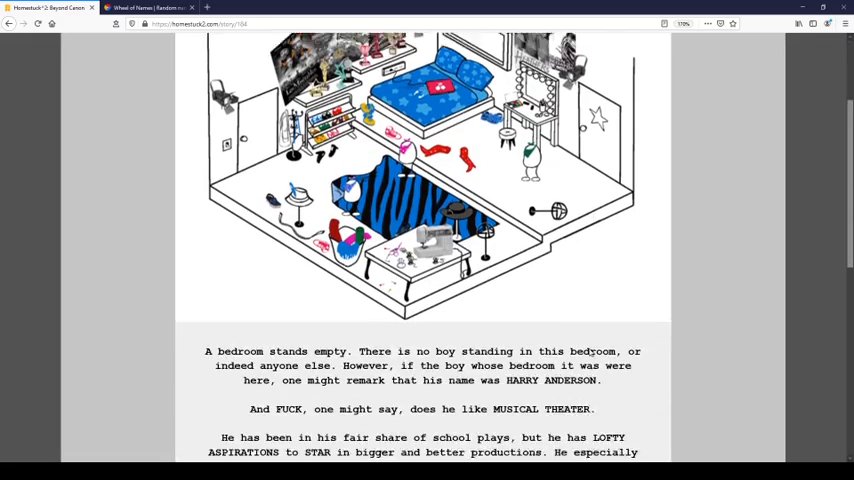
scroll(590, 352, "down", 4)
scroll(590, 352, "down", 3)
scroll(590, 352, "up", 4)
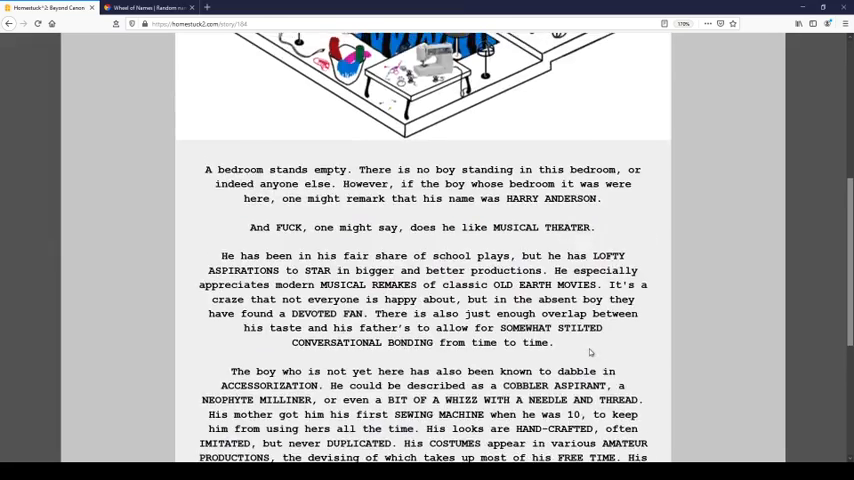
scroll(590, 352, "down", 1)
scroll(590, 352, "down", 2)
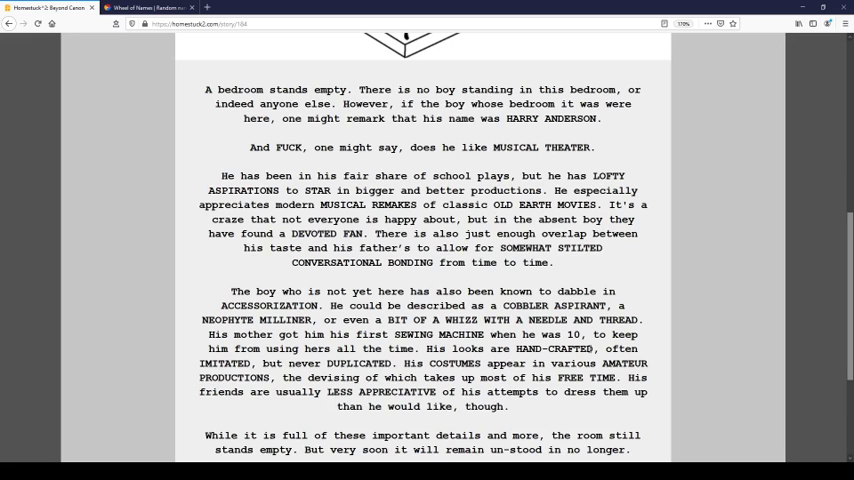
scroll(590, 352, "down", 3)
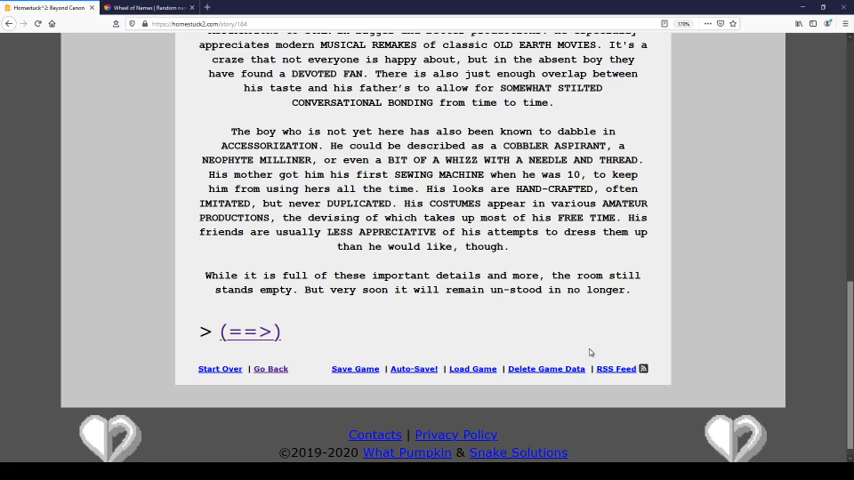
left_click(234, 331)
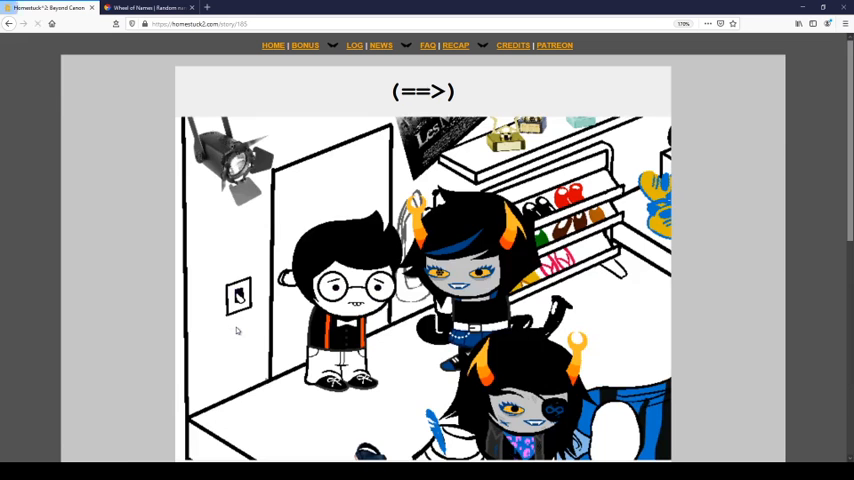
scroll(237, 329, "down", 3)
scroll(237, 329, "down", 3)
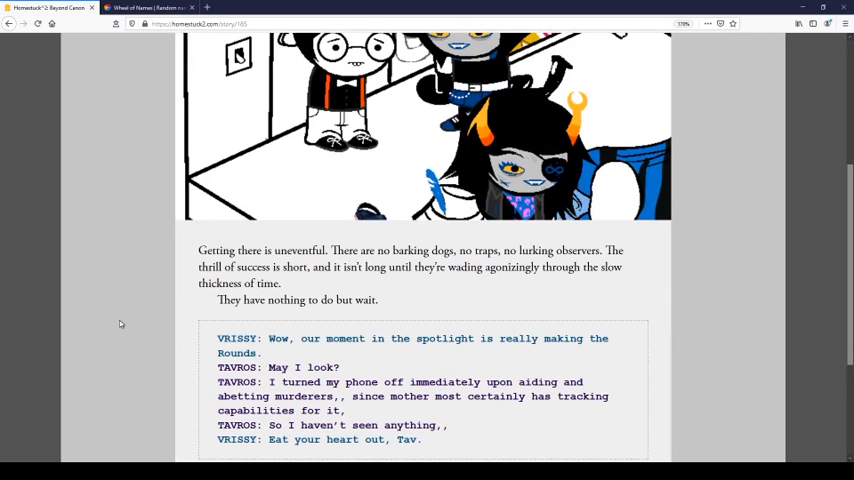
scroll(120, 323, "up", 3)
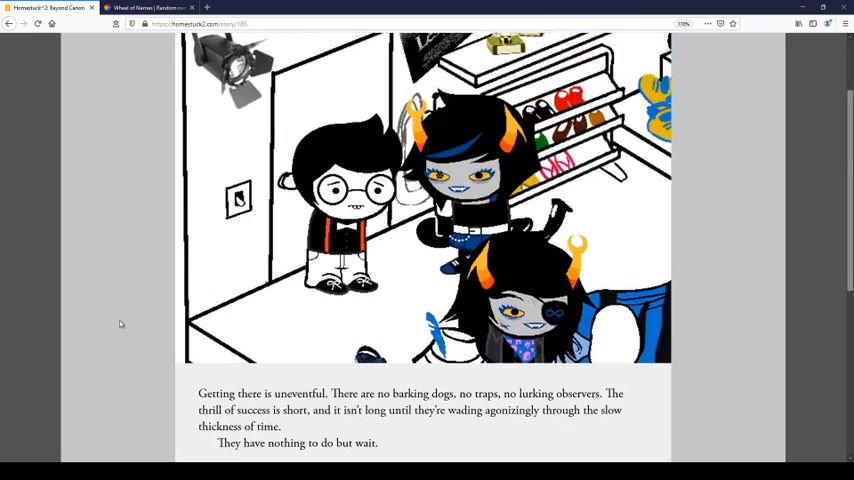
scroll(120, 323, "up", 3)
scroll(120, 323, "down", 6)
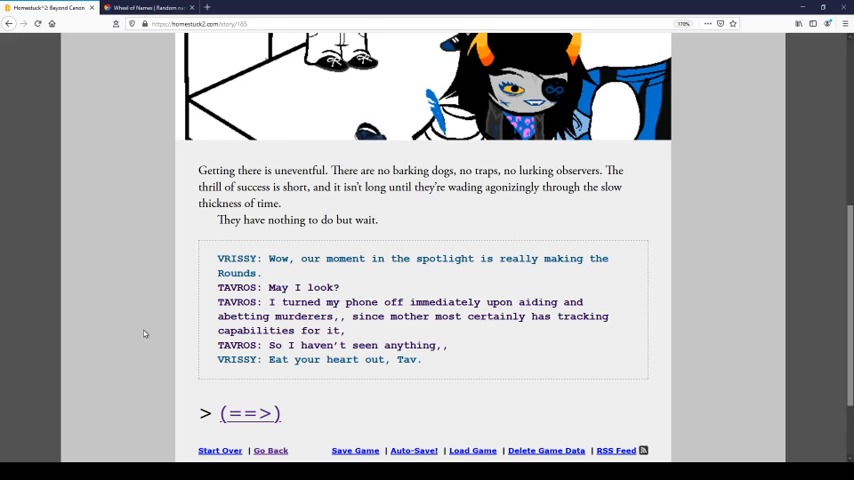
Step: Advance to page 186 with Tavros and Vrissy's news-attention dialogue
left_click(258, 414)
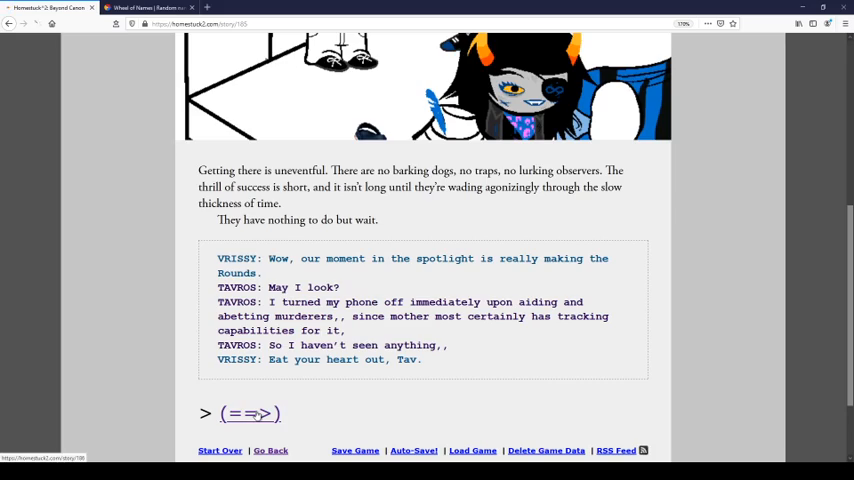
scroll(464, 356, "down", 5)
scroll(464, 356, "down", 5)
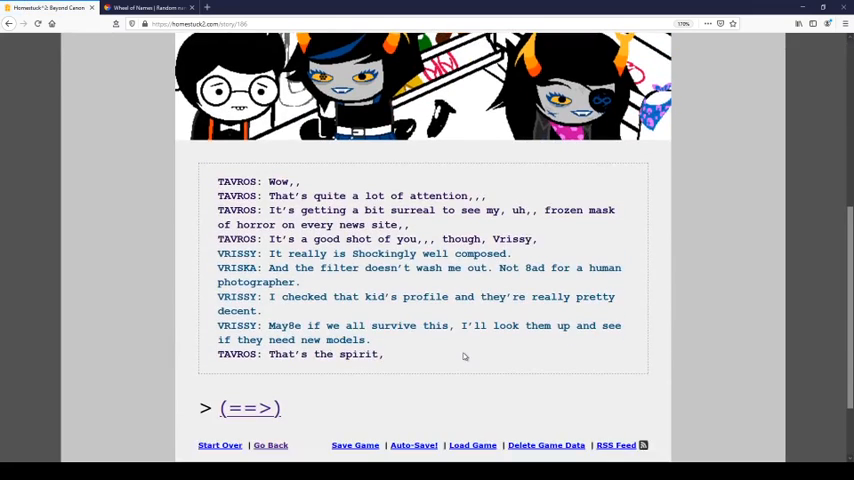
scroll(464, 356, "up", 5)
scroll(464, 356, "up", 5)
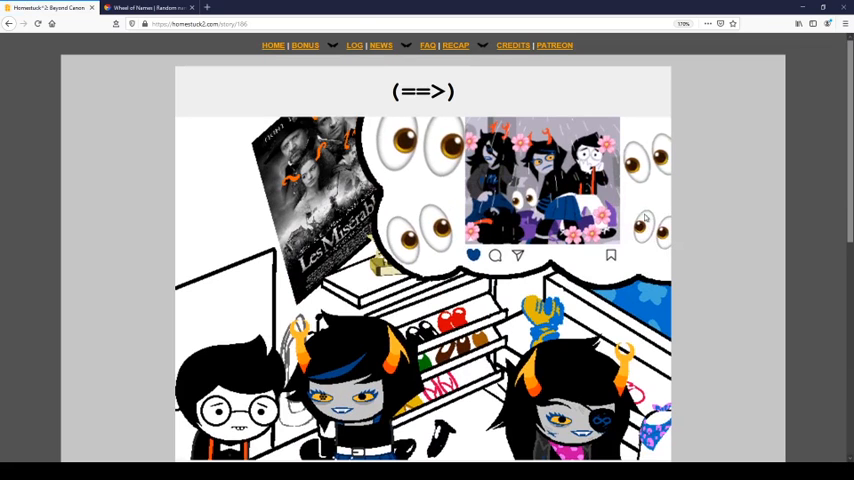
scroll(645, 218, "down", 5)
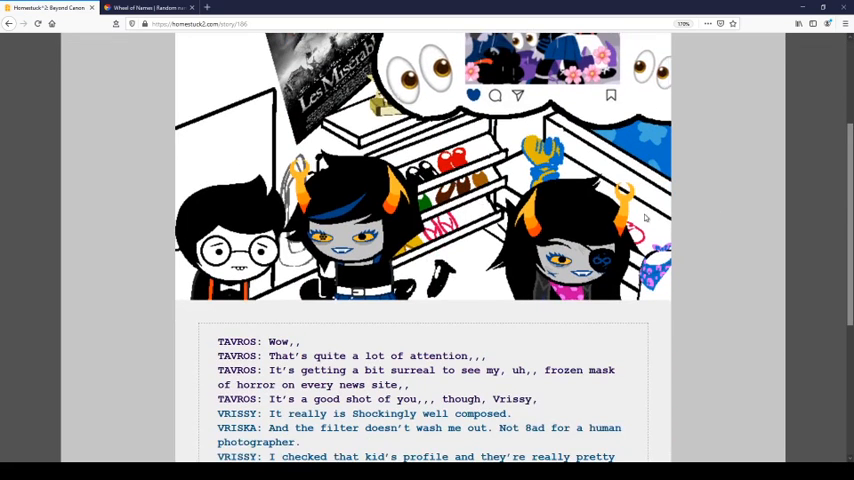
scroll(645, 218, "down", 1)
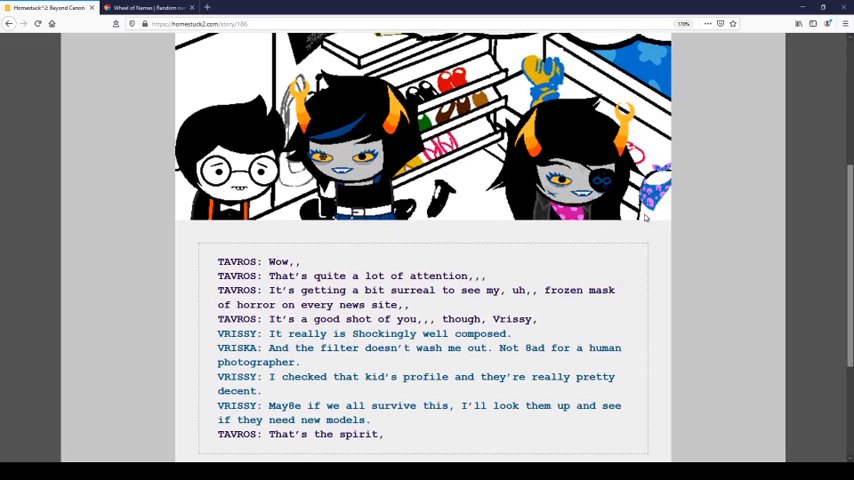
scroll(645, 218, "up", 3)
scroll(645, 218, "up", 2)
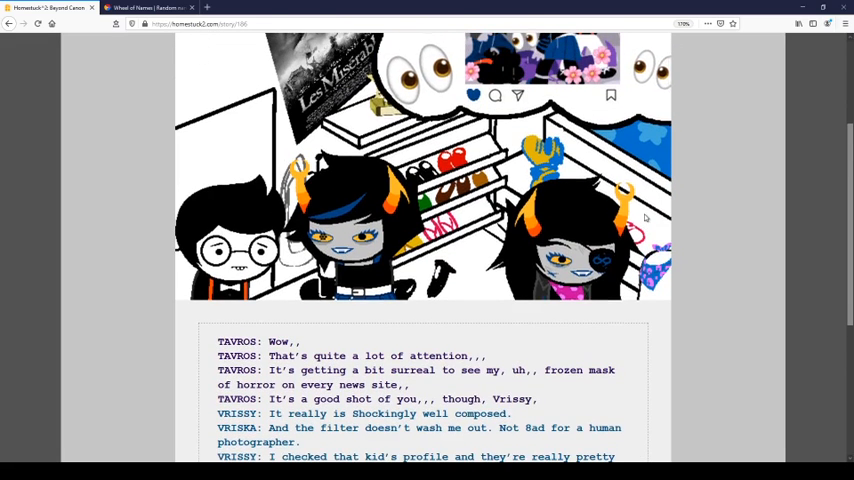
scroll(645, 218, "down", 3)
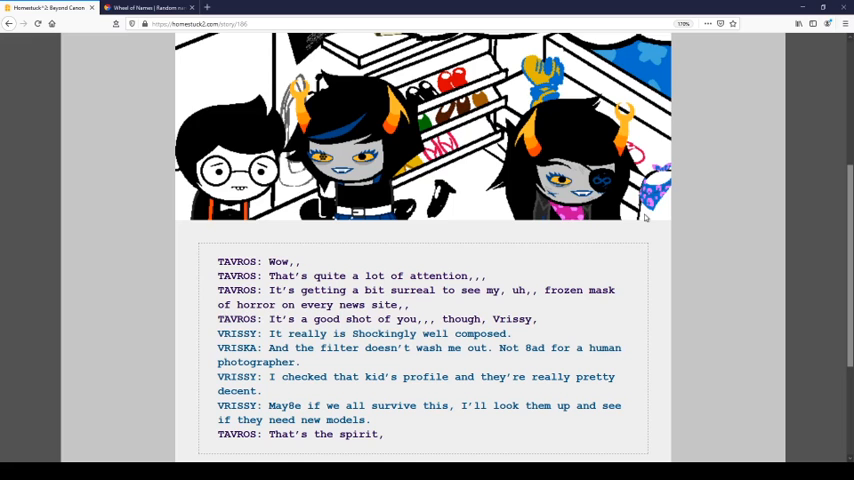
scroll(645, 218, "down", 2)
Step: Advance to page 187, the Vriska and Vrissy stare-down
left_click(240, 410)
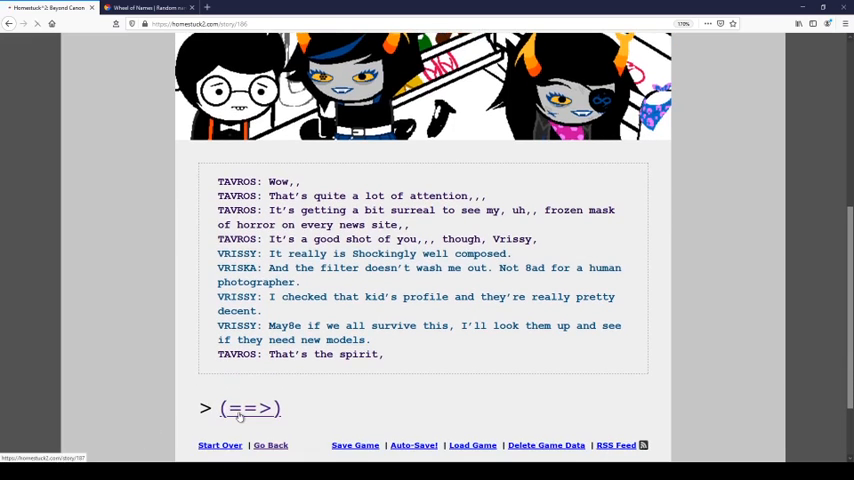
scroll(109, 328, "down", 3)
scroll(109, 328, "down", 2)
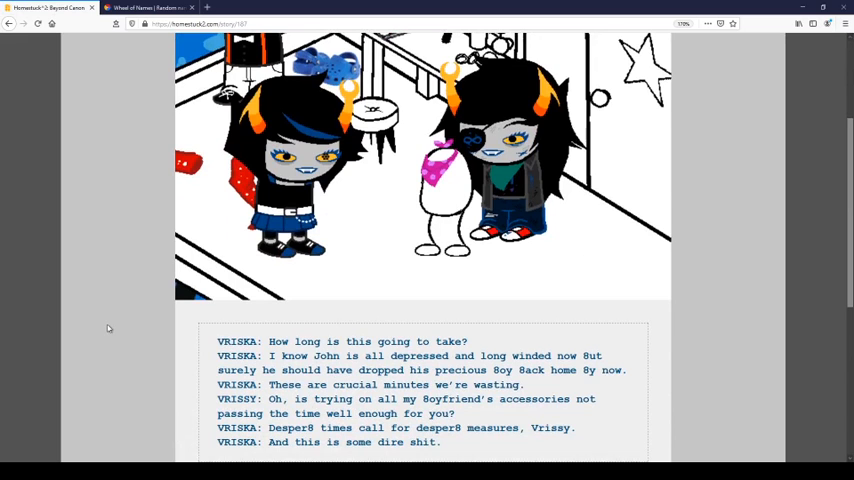
scroll(109, 328, "up", 2)
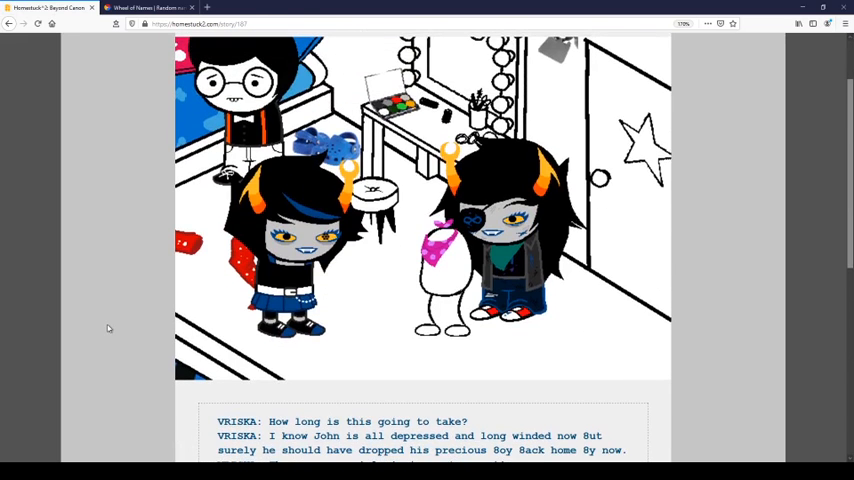
scroll(109, 328, "down", 2)
scroll(109, 328, "down", 2)
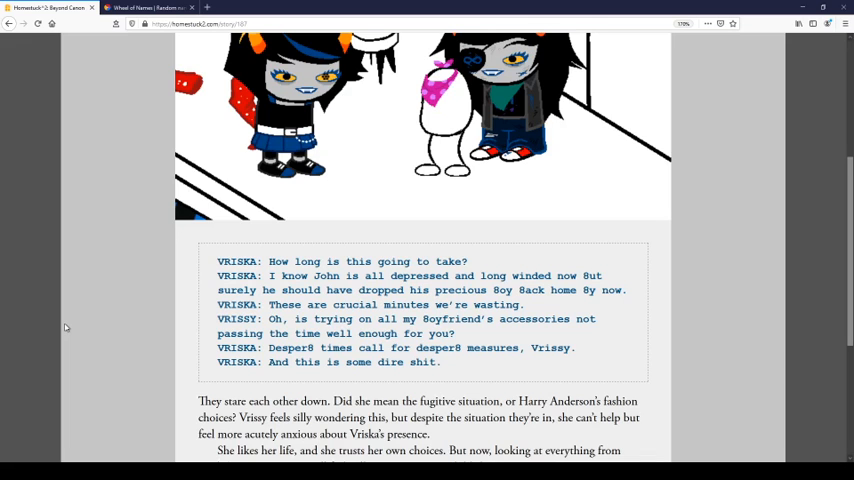
scroll(65, 327, "down", 3)
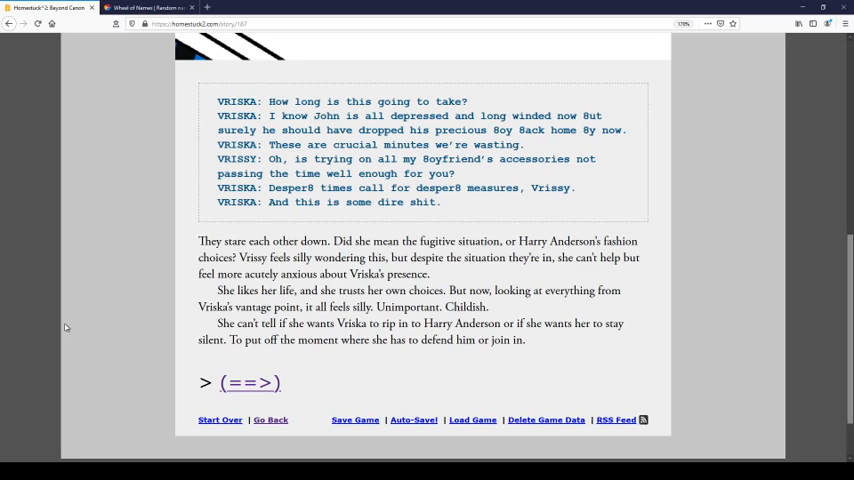
Step: Advance from page 188's Harry Anderson reunion chat to page 189
left_click(259, 380)
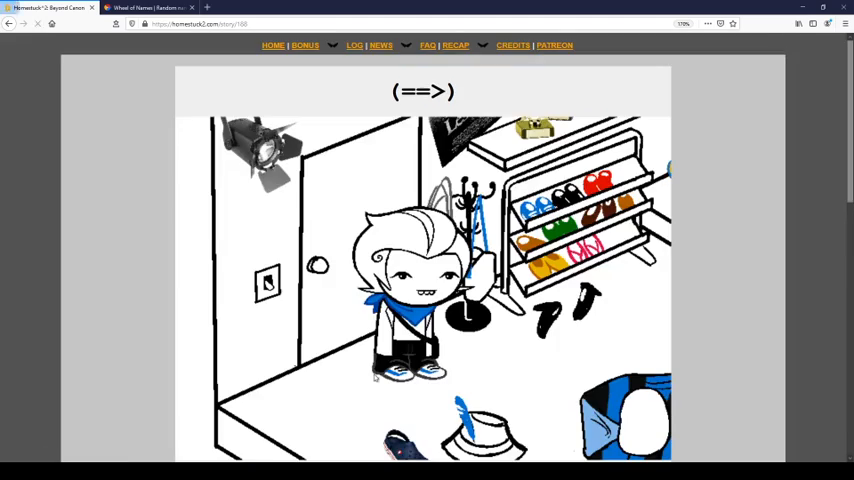
scroll(423, 280, "down", 4)
scroll(423, 280, "down", 3)
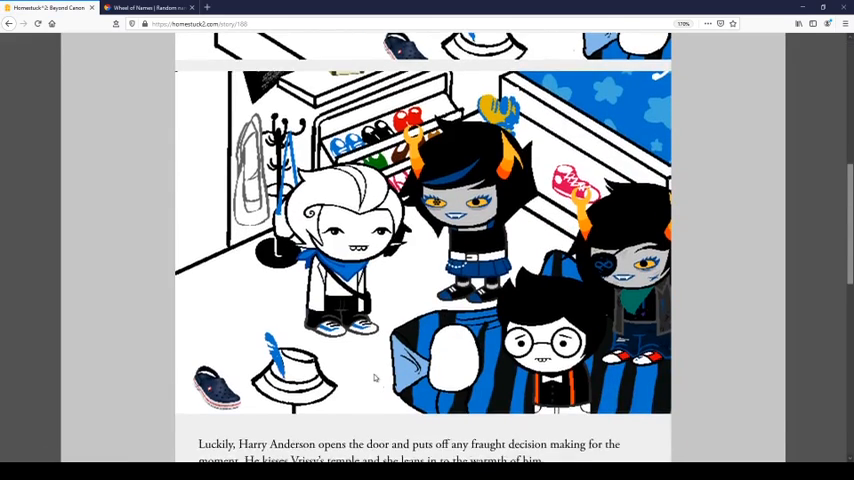
scroll(423, 280, "down", 3)
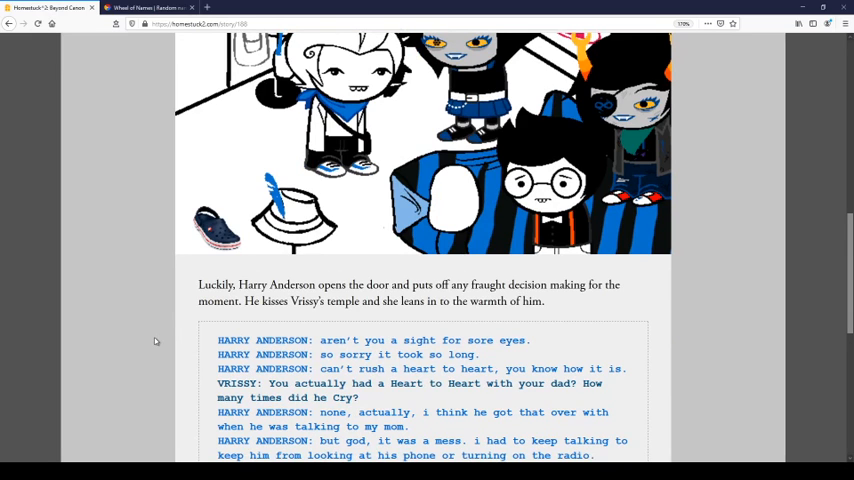
scroll(155, 341, "down", 2)
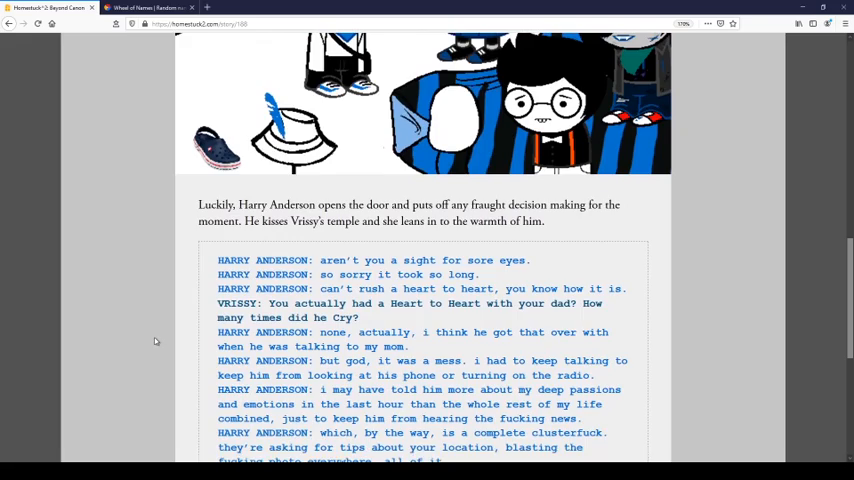
scroll(155, 341, "up", 2)
scroll(155, 341, "up", 3)
scroll(155, 341, "up", 3)
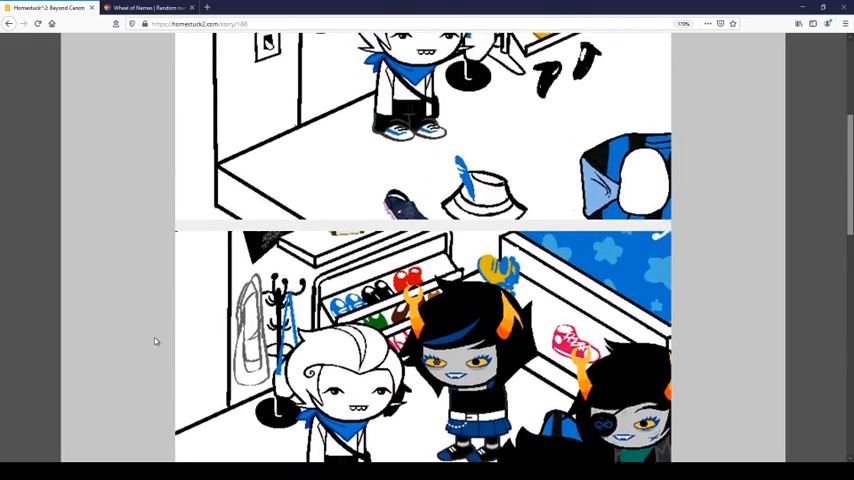
scroll(155, 341, "down", 5)
scroll(155, 341, "down", 3)
scroll(155, 341, "down", 3)
scroll(155, 341, "down", 2)
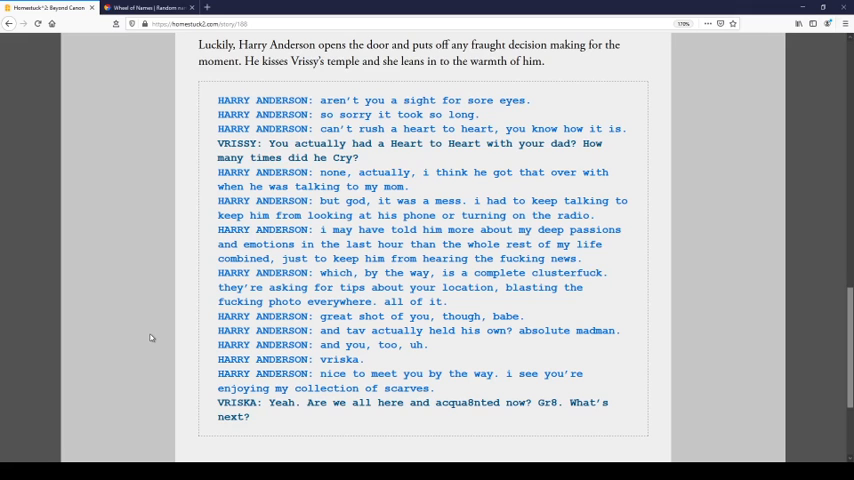
scroll(151, 337, "down", 2)
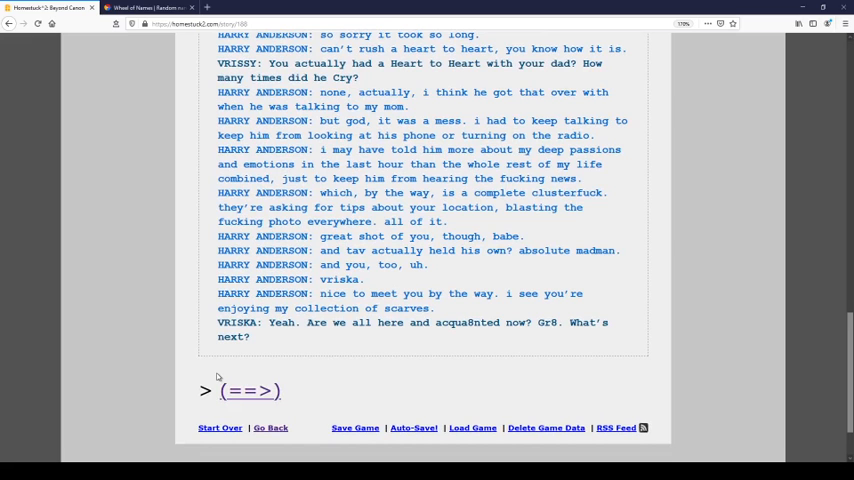
scroll(217, 376, "down", 2)
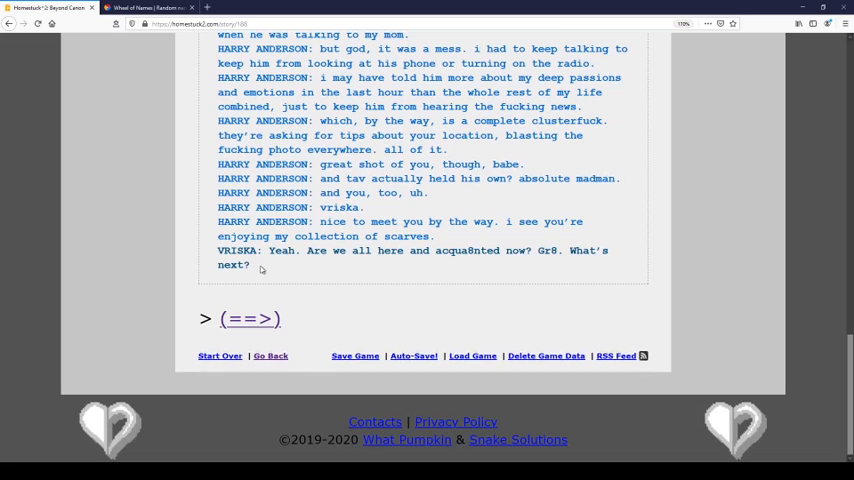
Step: Advance to story page 189, then spin the three-name wheel to pick the next voice actor
left_click(253, 320)
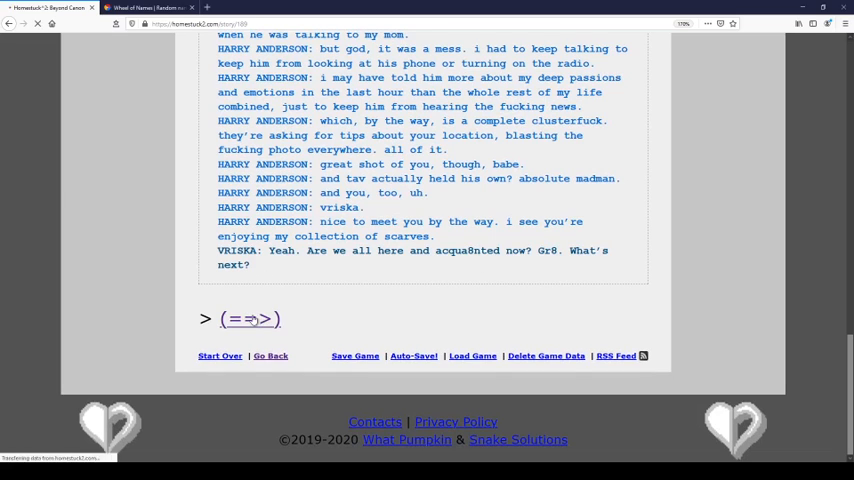
scroll(253, 320, "down", 3)
scroll(253, 320, "down", 3)
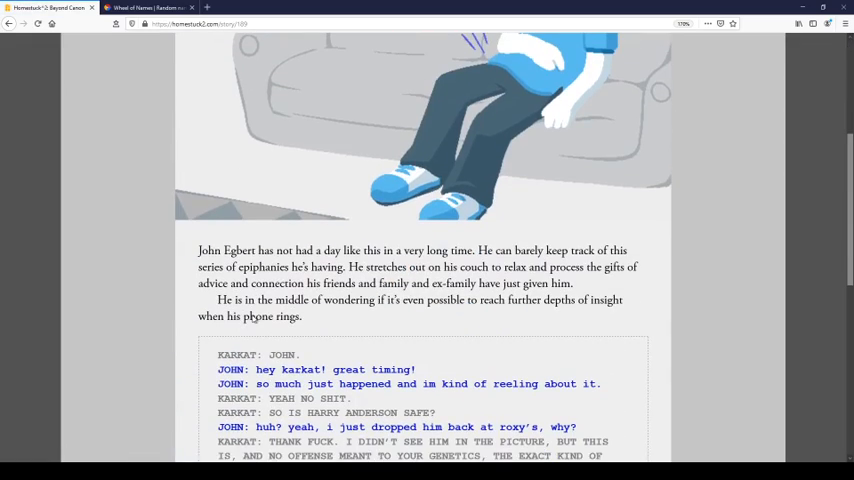
left_click(148, 7)
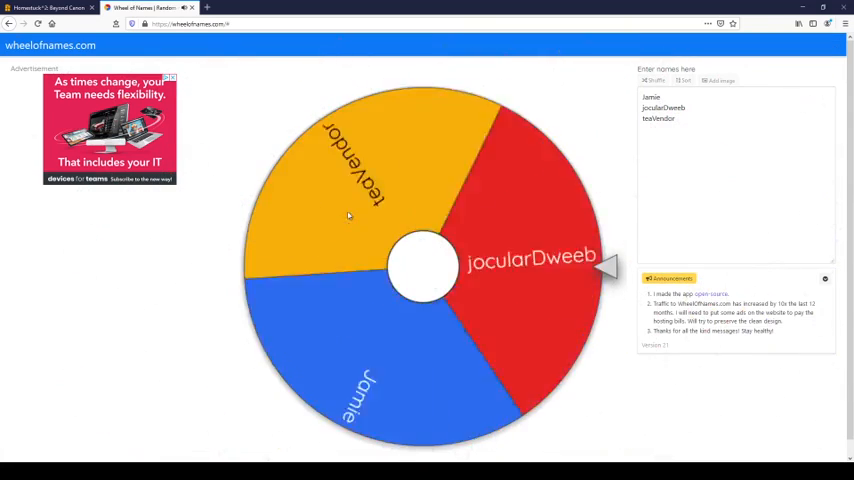
left_click(348, 215)
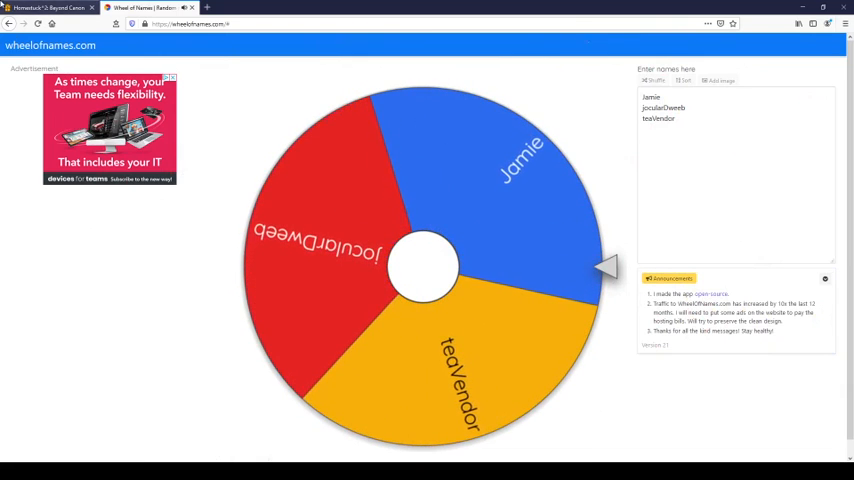
key("ctrl+shift+Tab")
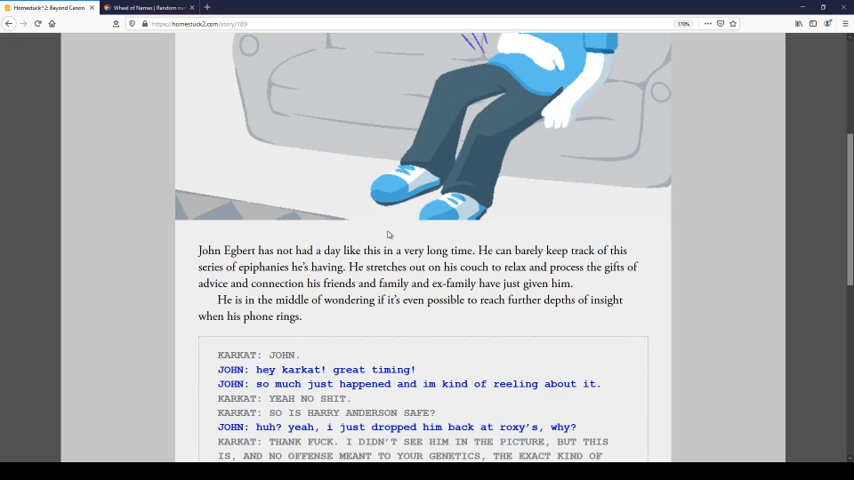
scroll(400, 230, "down", 4)
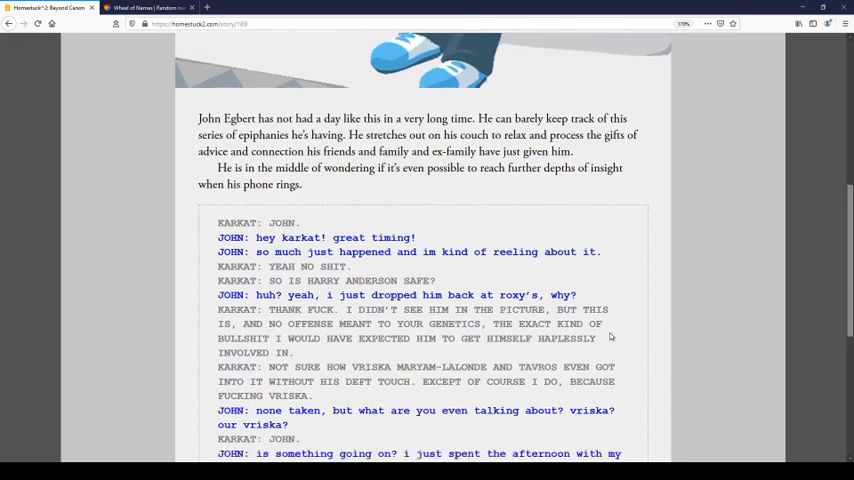
scroll(611, 336, "down", 1)
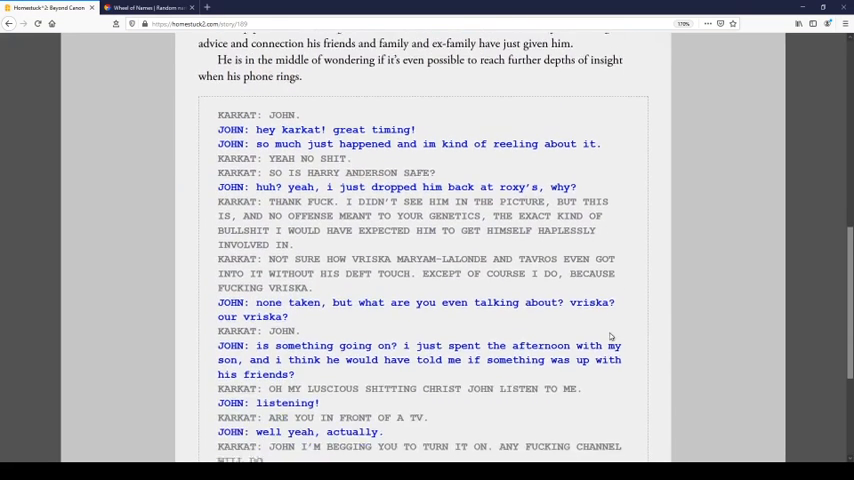
scroll(611, 336, "up", 1)
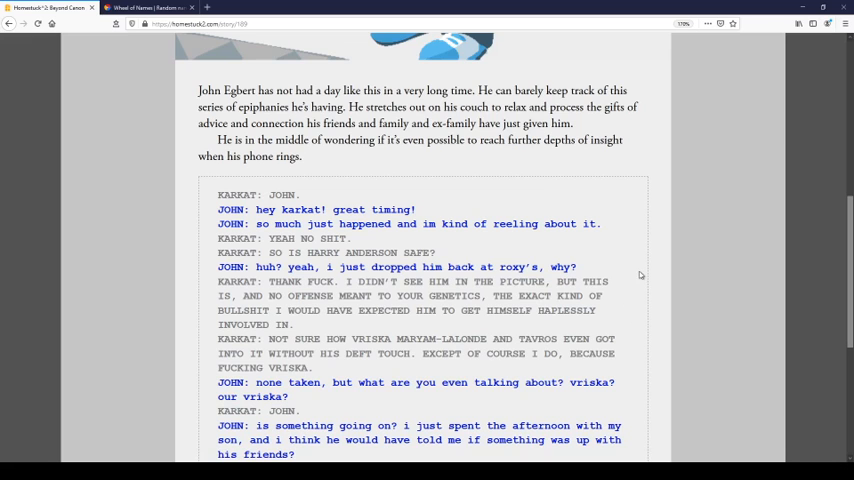
scroll(636, 280, "down", 3)
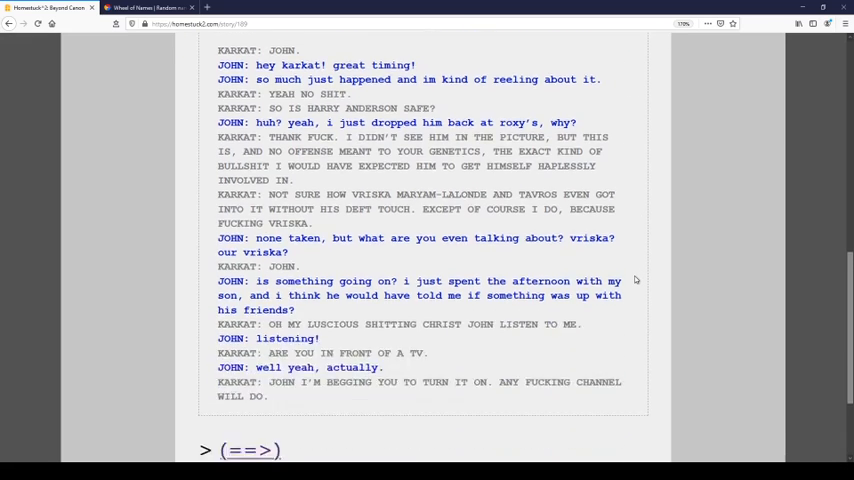
scroll(636, 280, "down", 3)
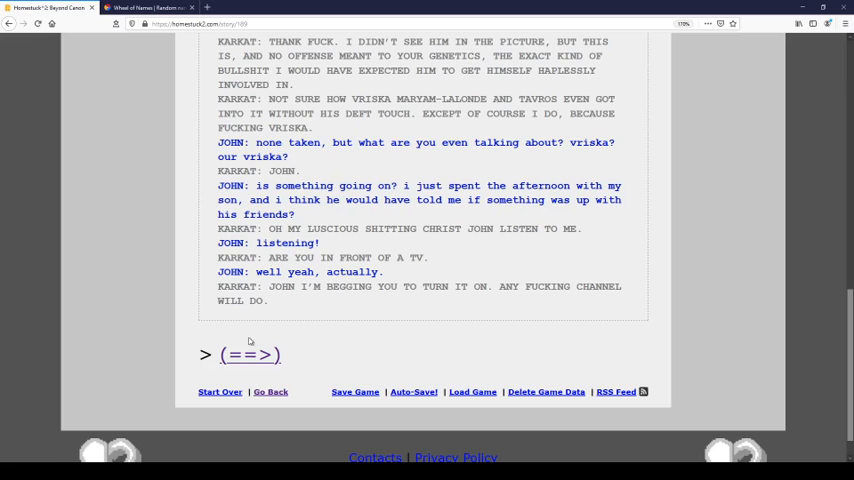
Step: Follow the (==>) link to load page 190 of John laughing on the phone
left_click(253, 356)
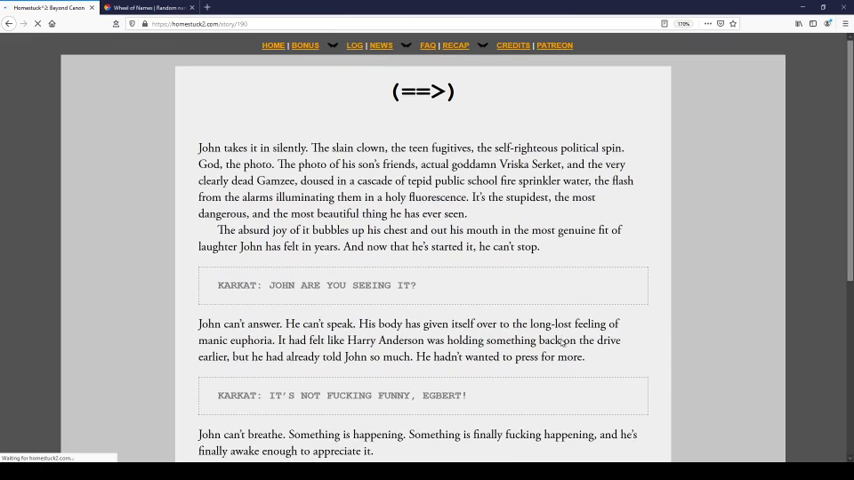
scroll(560, 340, "down", 3)
scroll(560, 340, "down", 3)
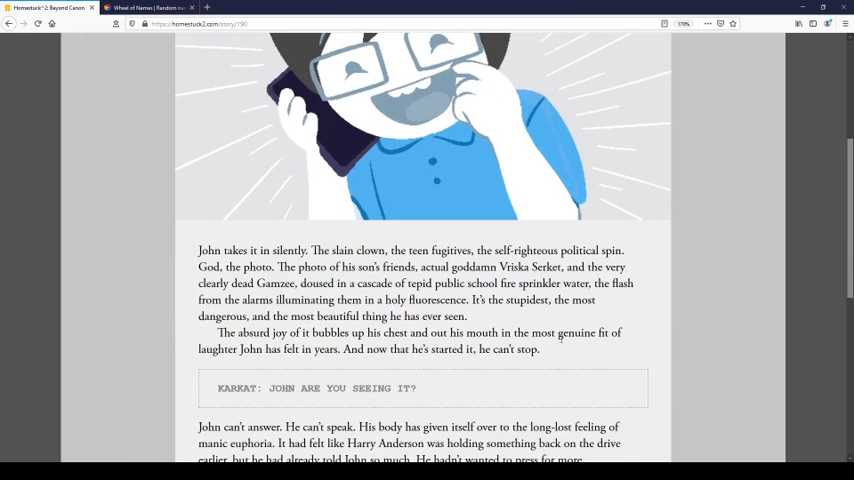
scroll(560, 338, "down", 3)
scroll(560, 338, "up", 8)
scroll(560, 338, "down", 3)
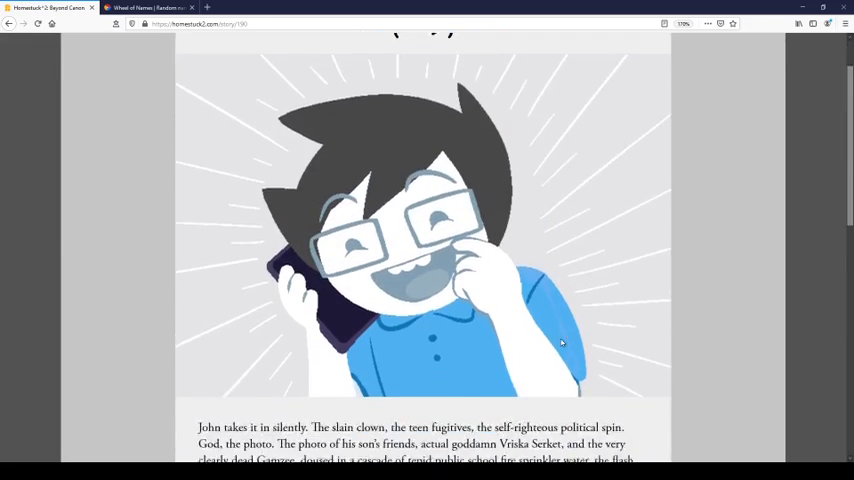
scroll(562, 342, "down", 5)
scroll(562, 342, "down", 2)
scroll(562, 342, "down", 2)
scroll(562, 342, "up", 2)
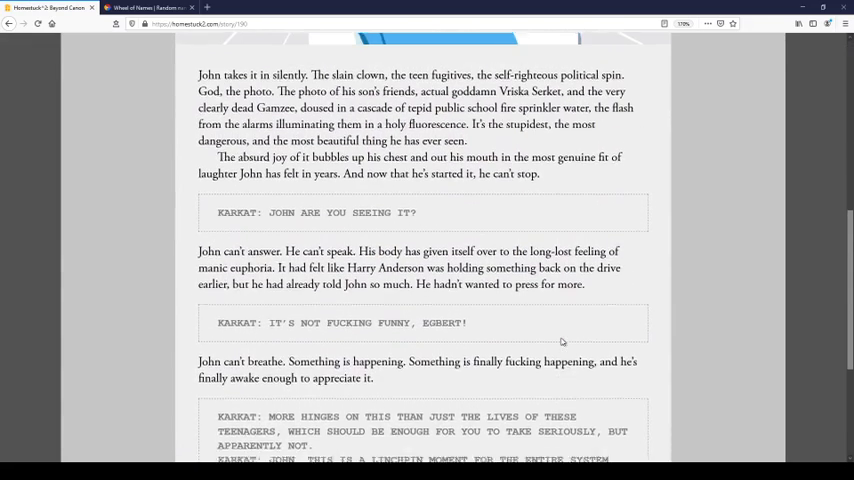
scroll(562, 342, "up", 1)
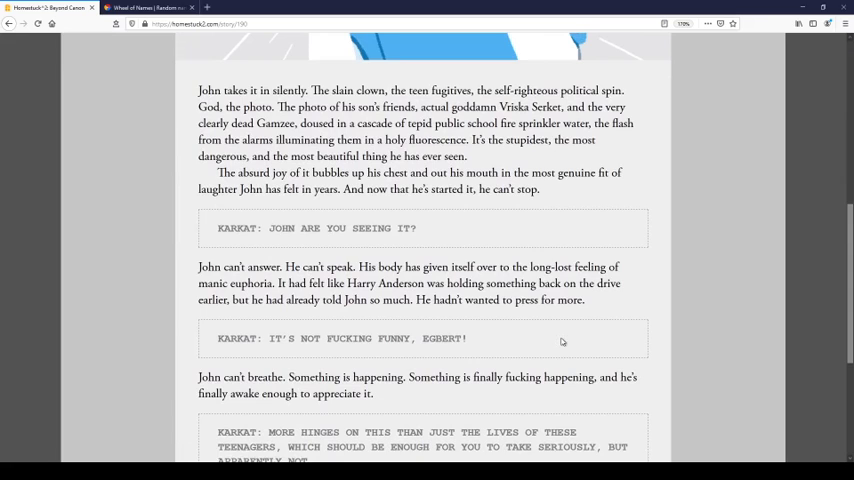
scroll(562, 342, "up", 8)
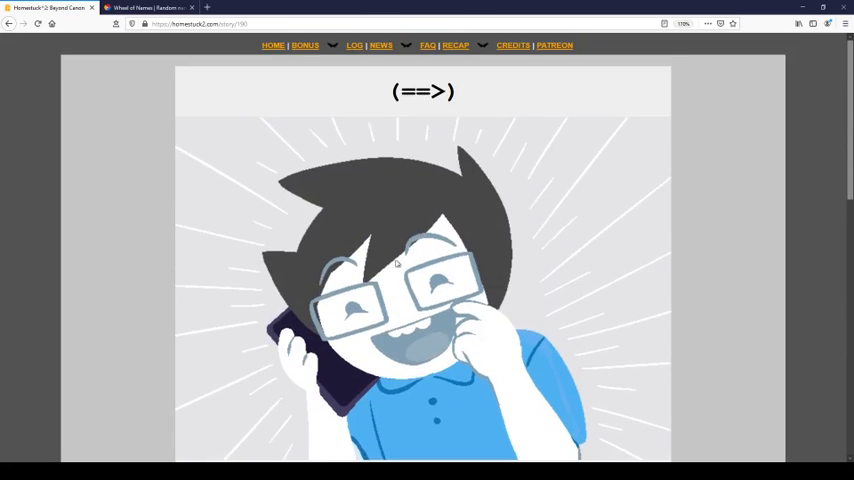
scroll(588, 313, "down", 2)
scroll(588, 313, "down", 4)
scroll(588, 313, "down", 1)
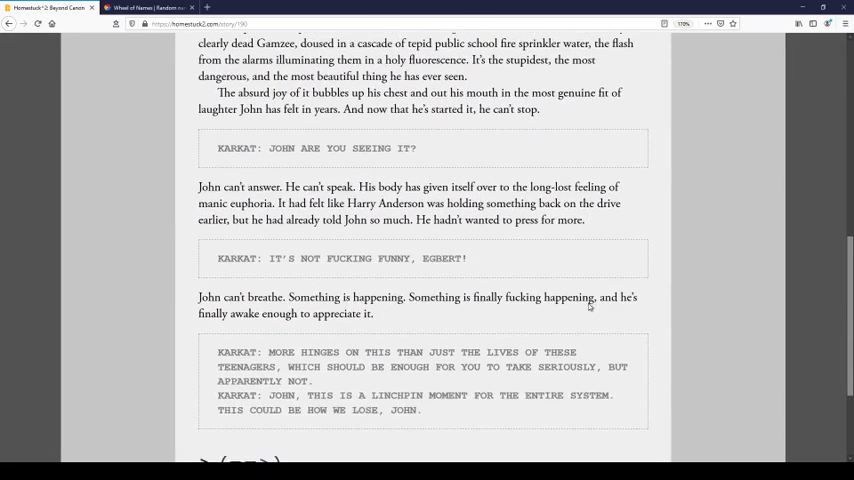
scroll(588, 313, "up", 1)
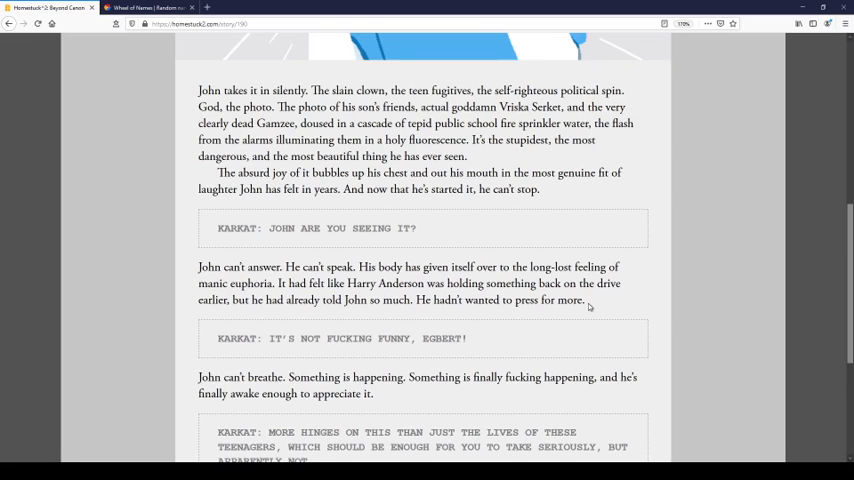
scroll(590, 305, "down", 4)
scroll(590, 305, "down", 2)
scroll(590, 305, "up", 2)
scroll(590, 305, "up", 1)
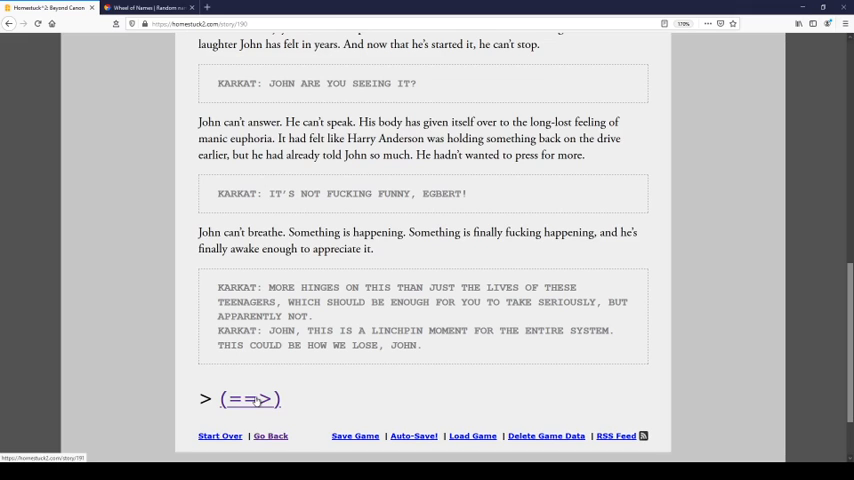
Step: Follow the (==>) link to page 191, ending at the Chapter 8 A Daughter Astray link
left_click(258, 399)
scroll(437, 362, "down", 5)
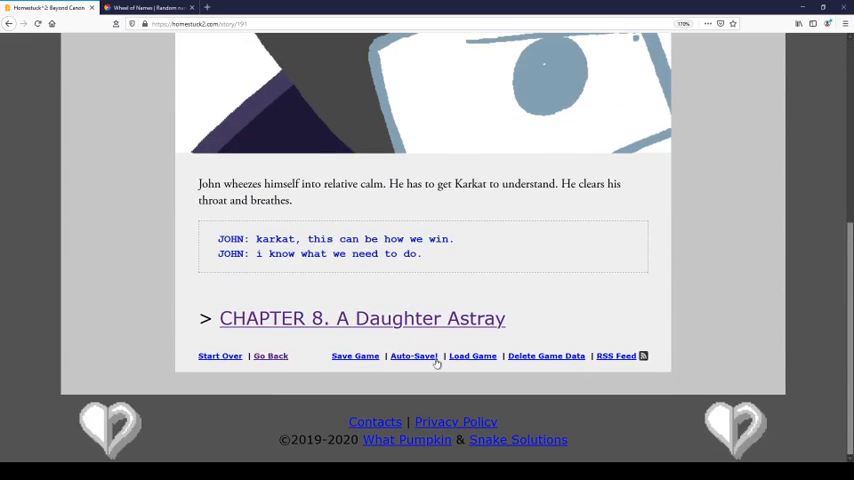
scroll(542, 311, "up", 2)
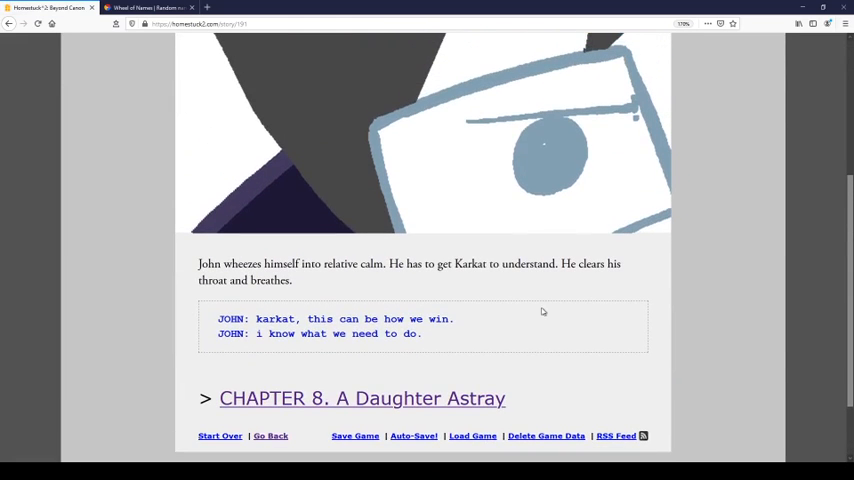